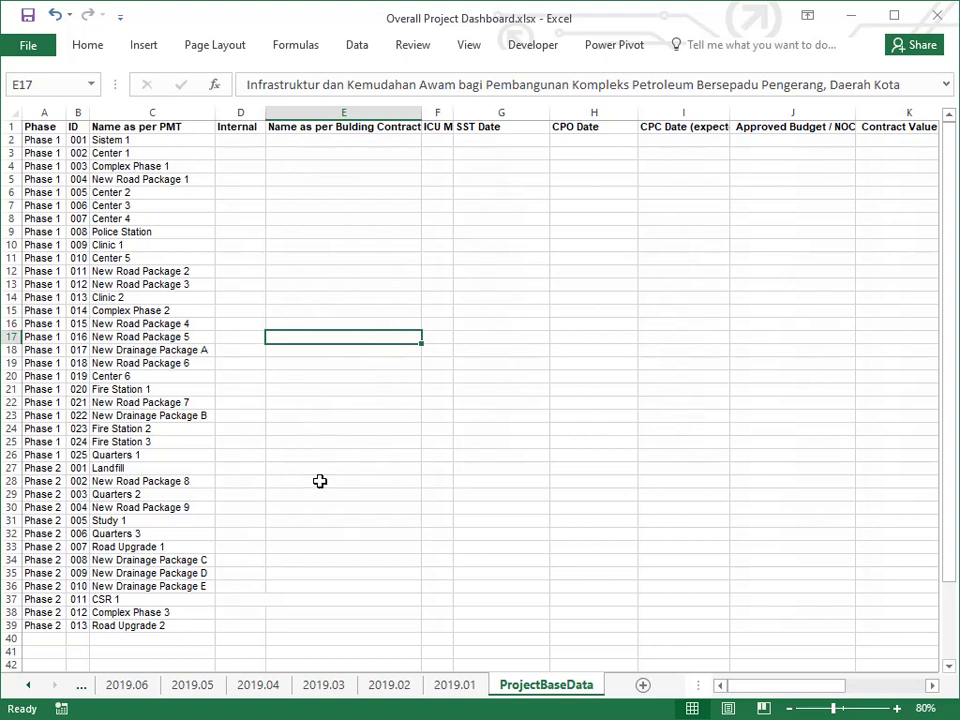
# Look through the monthly progress sheets 2019.01, 2019.02, 2019.03, 2019.04 and 2019.06
pyautogui.click(453, 685)
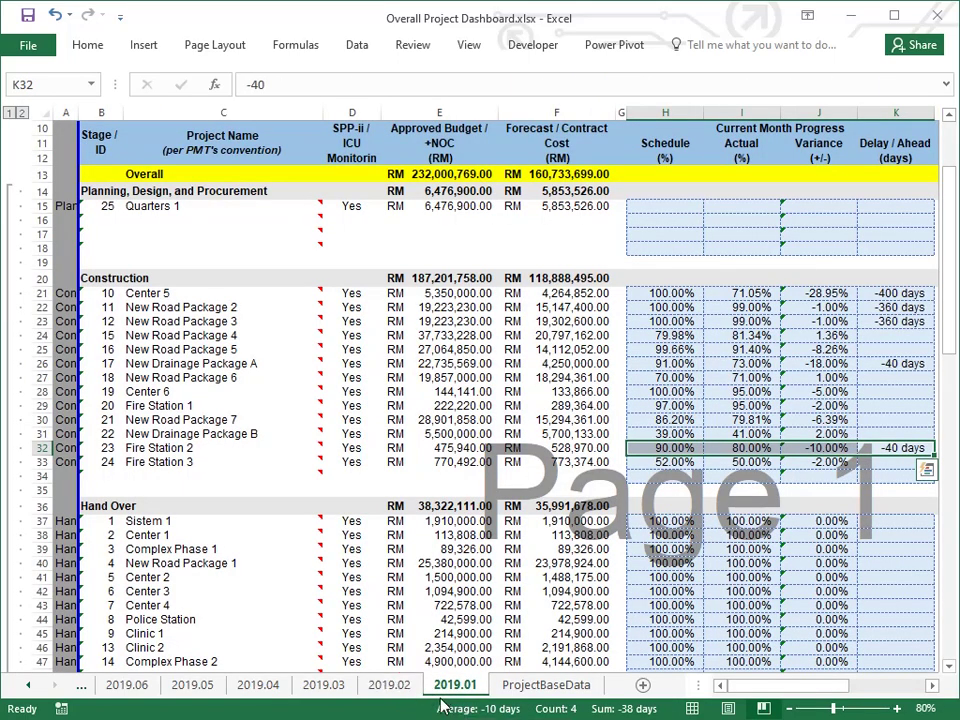
pyautogui.click(392, 690)
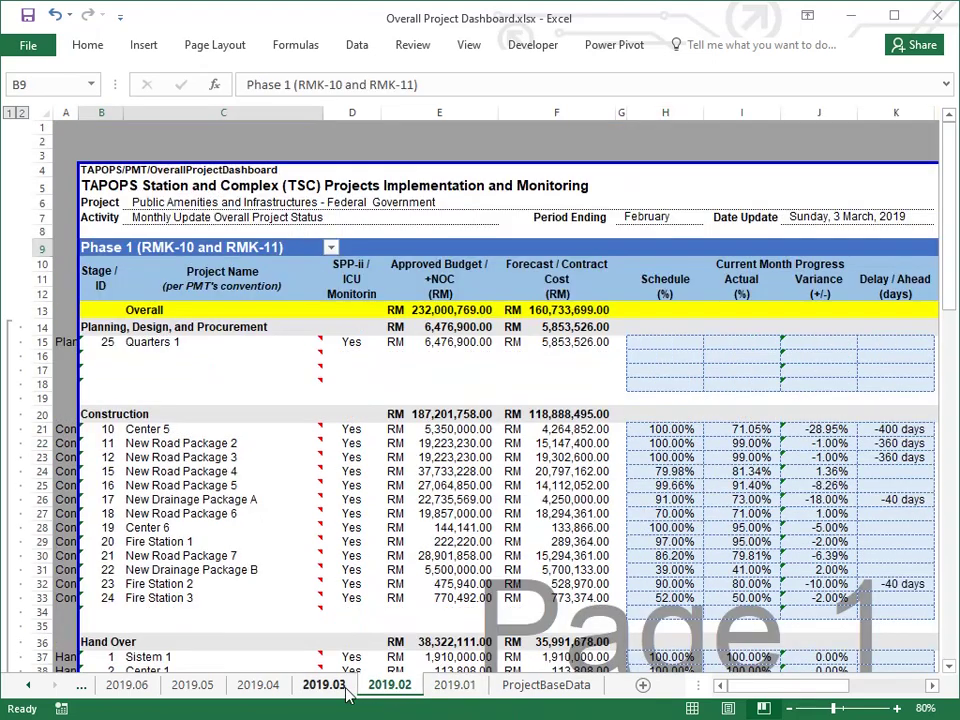
pyautogui.click(324, 690)
pyautogui.click(259, 690)
pyautogui.click(135, 692)
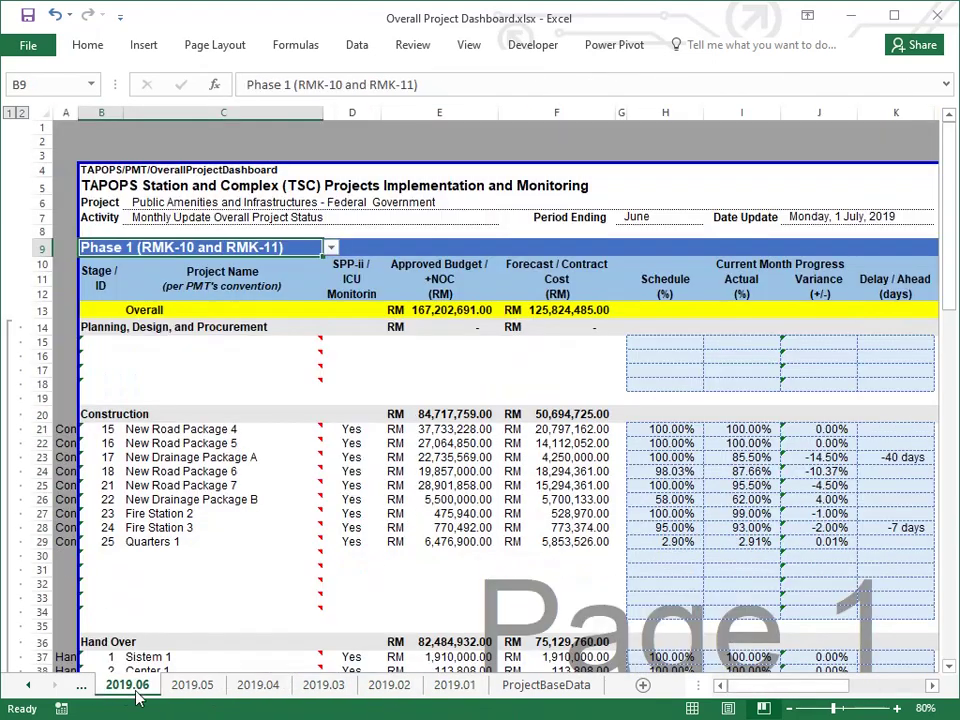
# Open the 2020.03 monthly progress sheet
pyautogui.click(40, 686)
pyautogui.click(40, 686)
pyautogui.click(40, 686)
pyautogui.click(40, 686)
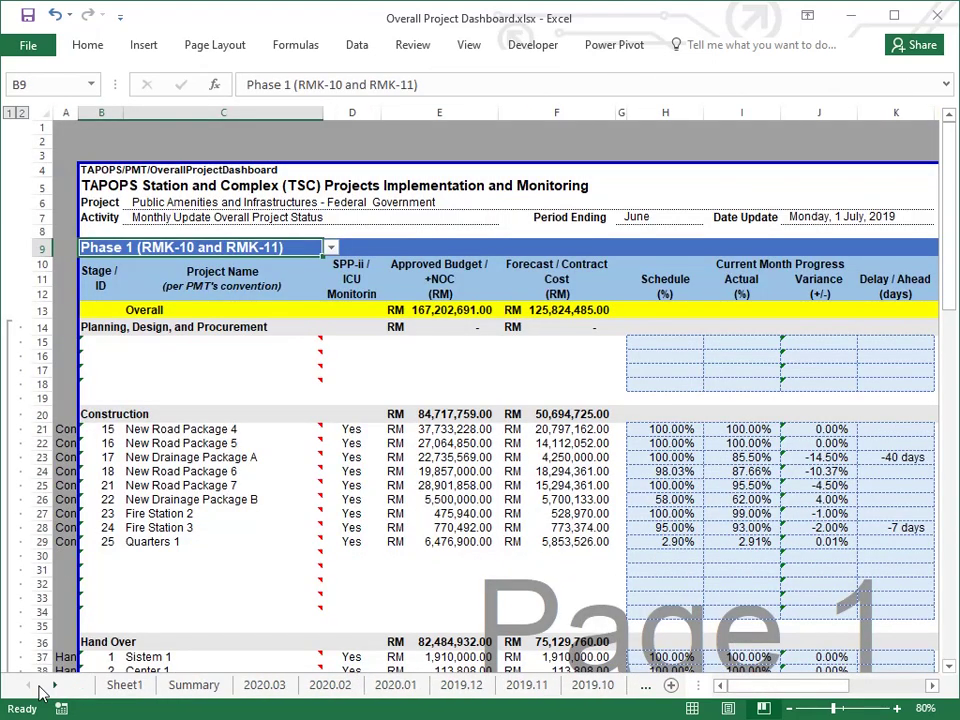
pyautogui.click(257, 688)
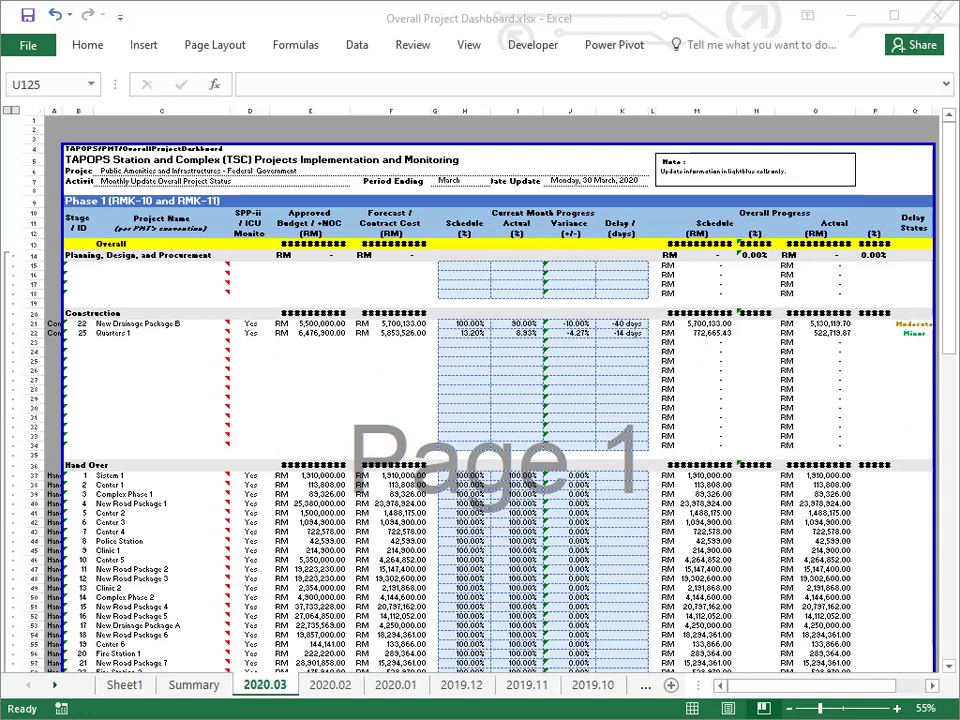
# Open the 2019.03 monthly progress sheet at its project name and budget columns
pyautogui.click(56, 687)
pyautogui.click(56, 687)
pyautogui.click(56, 687)
pyautogui.click(56, 687)
pyautogui.click(56, 687)
pyautogui.click(56, 687)
pyautogui.click(56, 687)
pyautogui.click(56, 687)
pyautogui.click(510, 688)
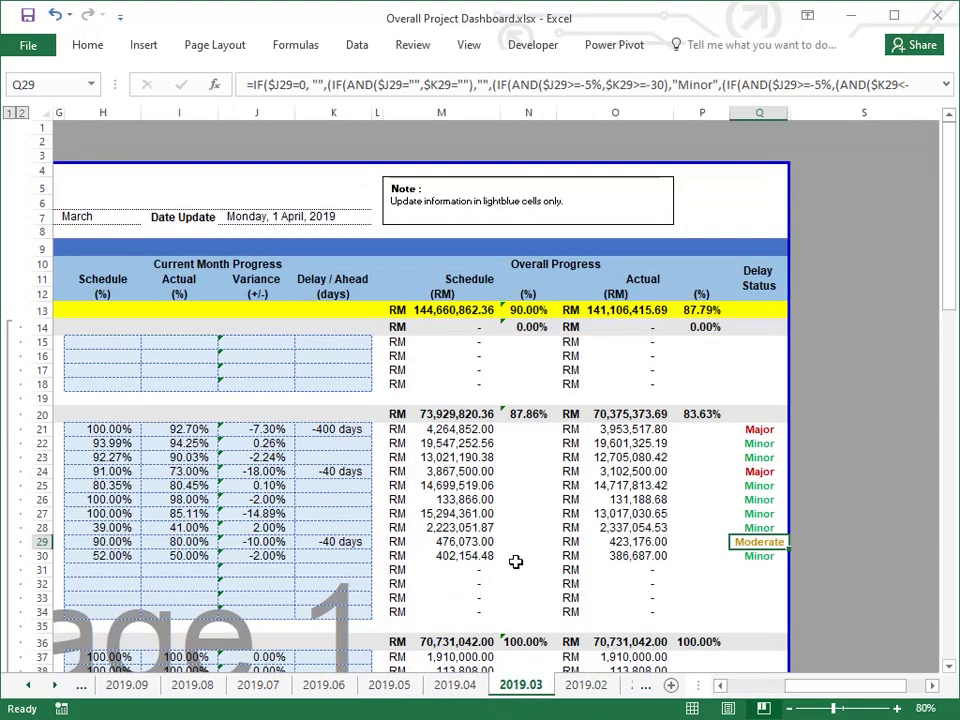
pyautogui.moveTo(799, 686); pyautogui.dragTo(715, 688)
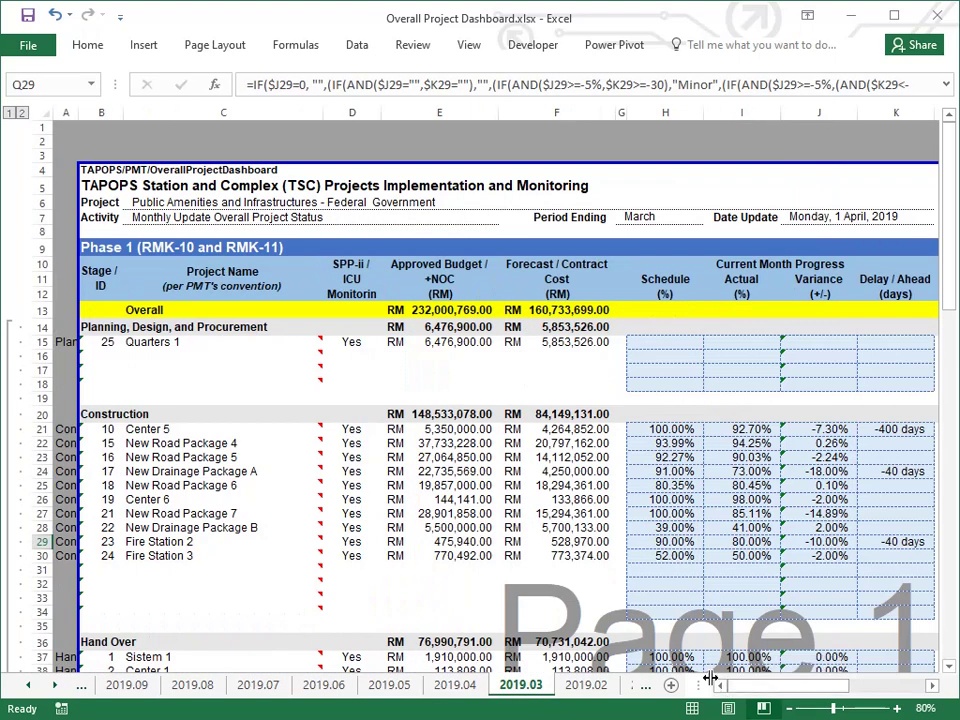
# Examine how the 2019.03 sheet groups projects by Planning, Construction and Hand Over stage, including the notes on the project name cells
pyautogui.moveTo(284, 480)
pyautogui.moveTo(155, 343); pyautogui.dragTo(615, 407)
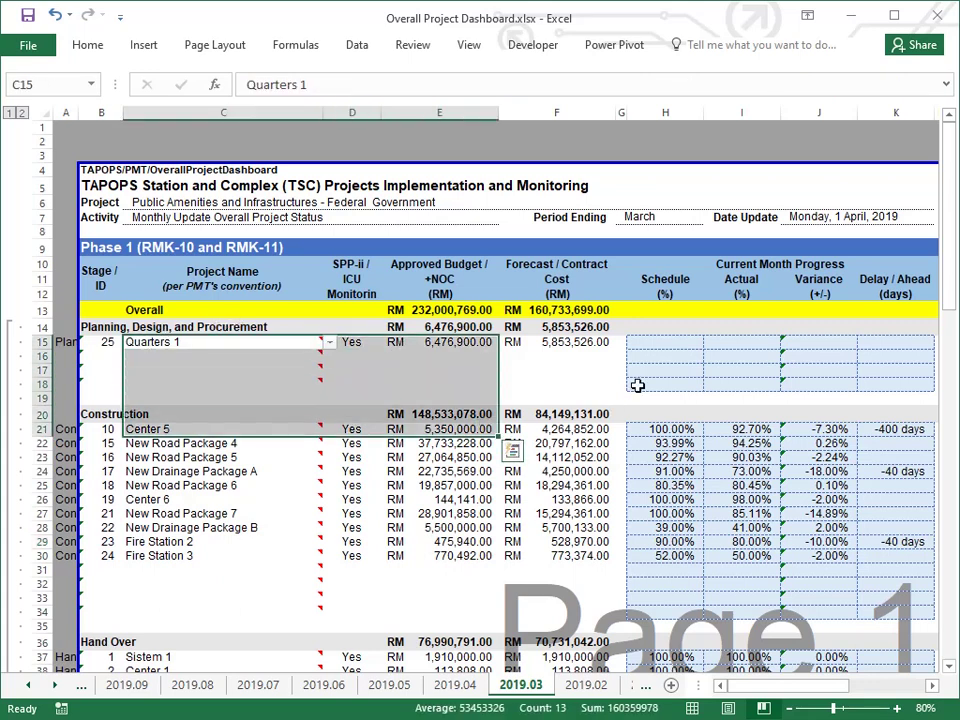
pyautogui.click(643, 368)
pyautogui.moveTo(256, 351)
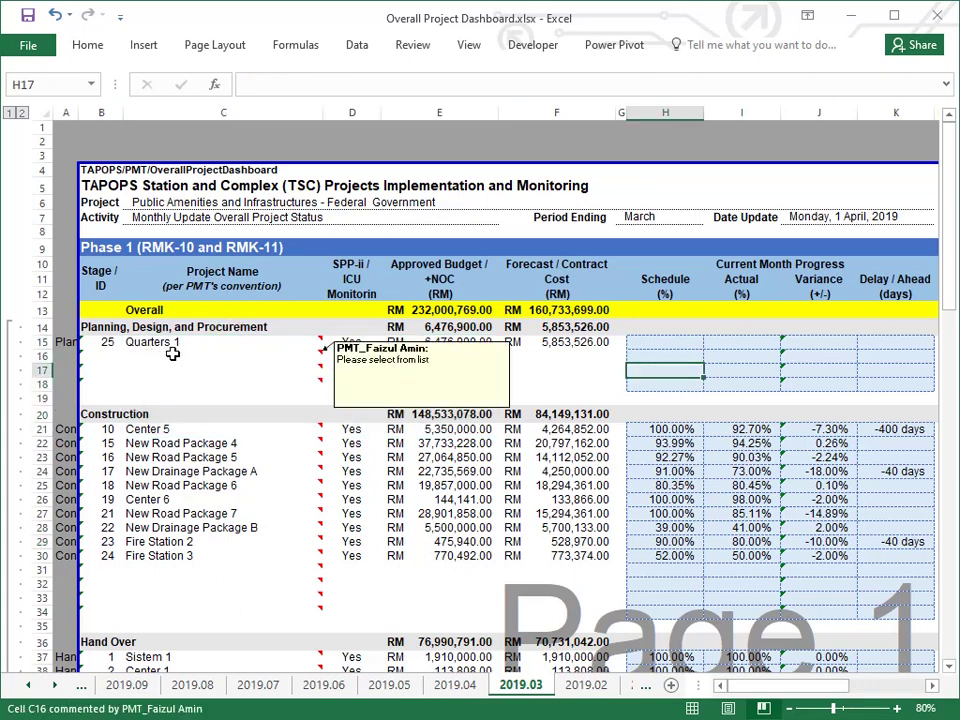
pyautogui.moveTo(172, 347)
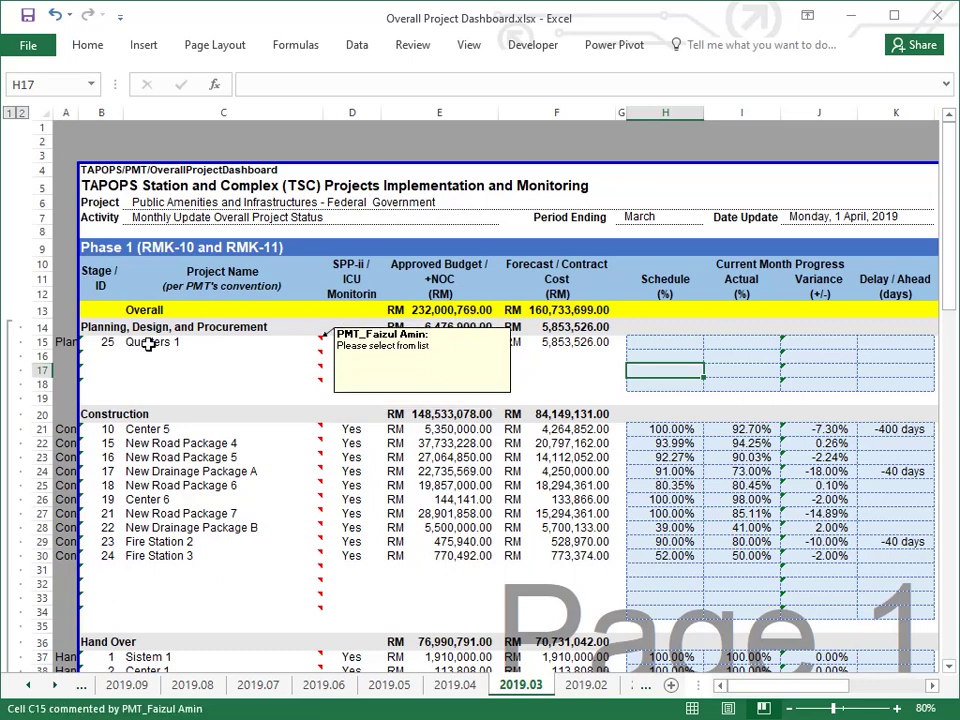
pyautogui.moveTo(220, 367)
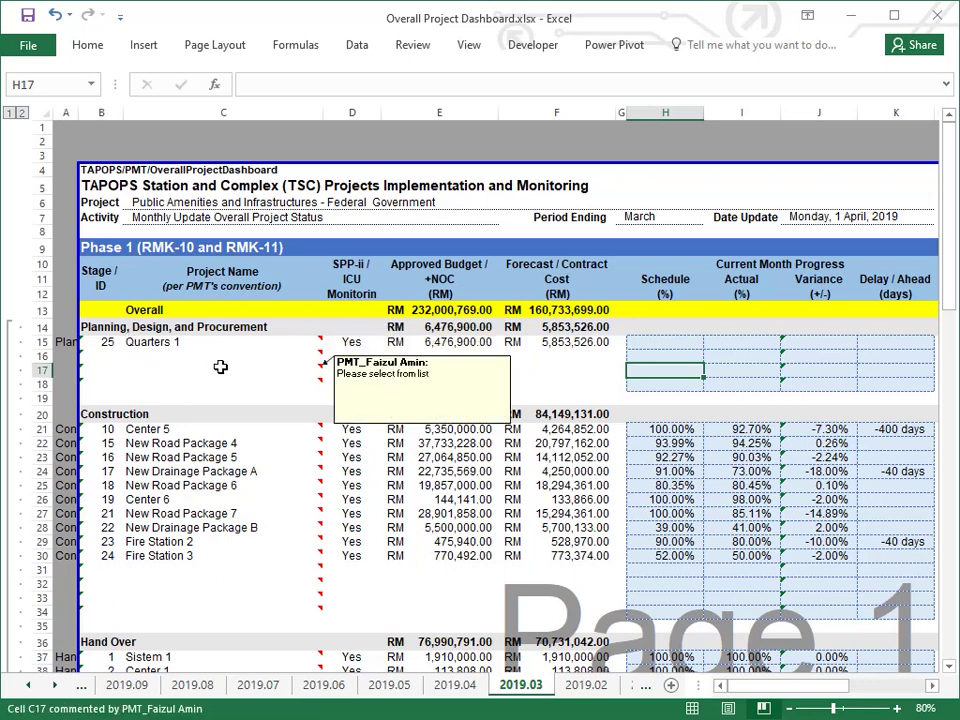
pyautogui.scroll(-5, 266, 358)
pyautogui.scroll(-8, 266, 358)
pyautogui.scroll(10, 266, 360)
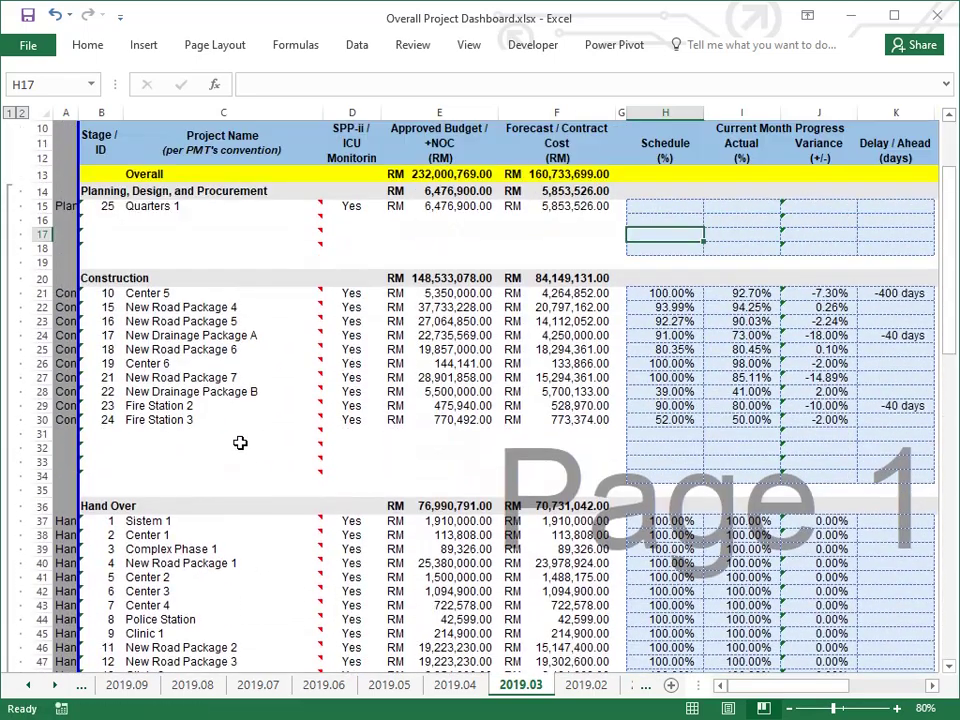
pyautogui.moveTo(240, 442)
pyautogui.moveTo(130, 202)
pyautogui.moveTo(162, 320)
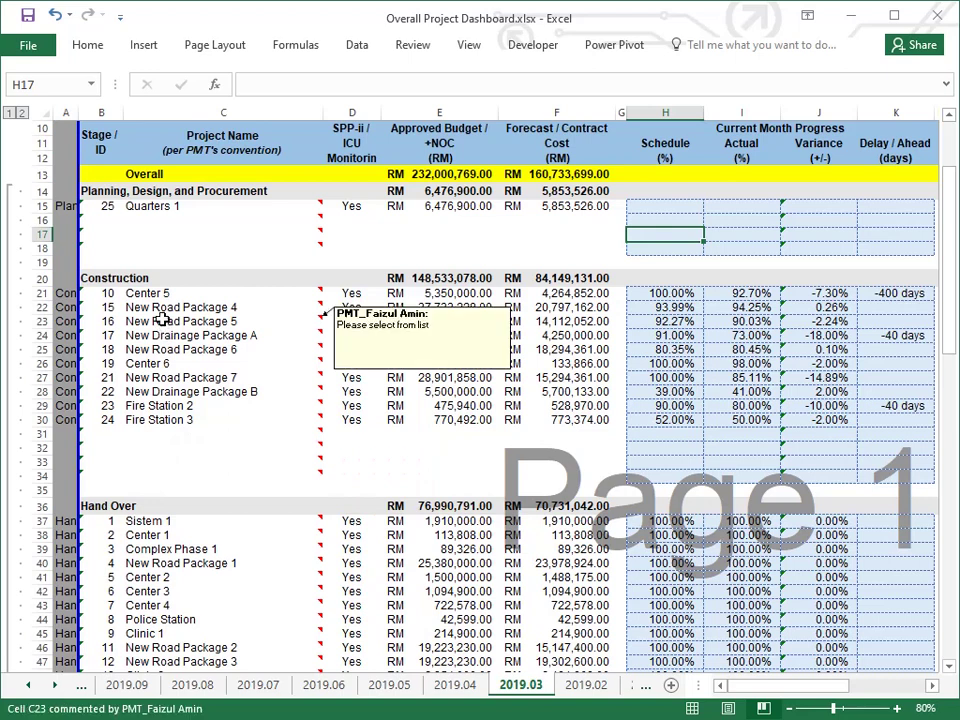
pyautogui.moveTo(152, 221)
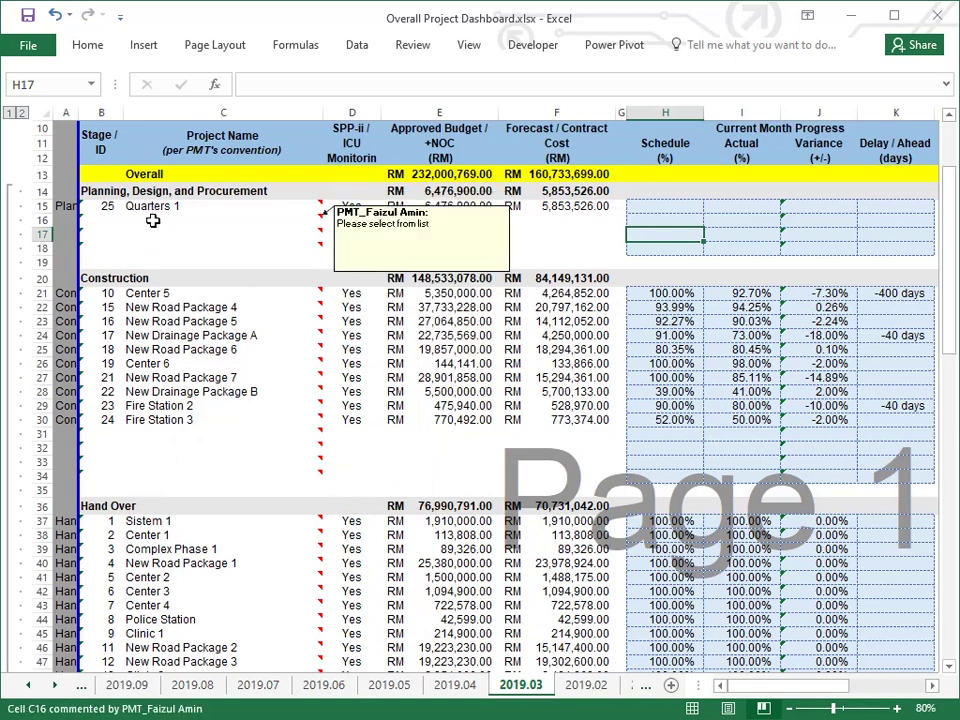
# Check the selectable project names offered for empty cell C16 and leave it without choosing one
pyautogui.click(151, 217)
pyautogui.click(330, 220)
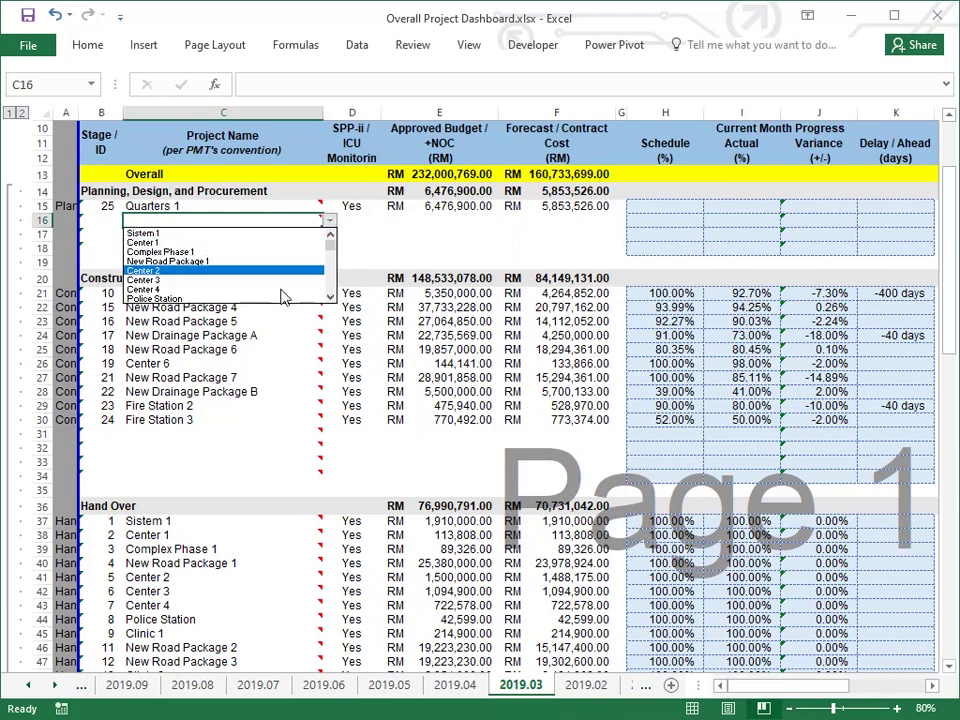
pyautogui.press('Escape')
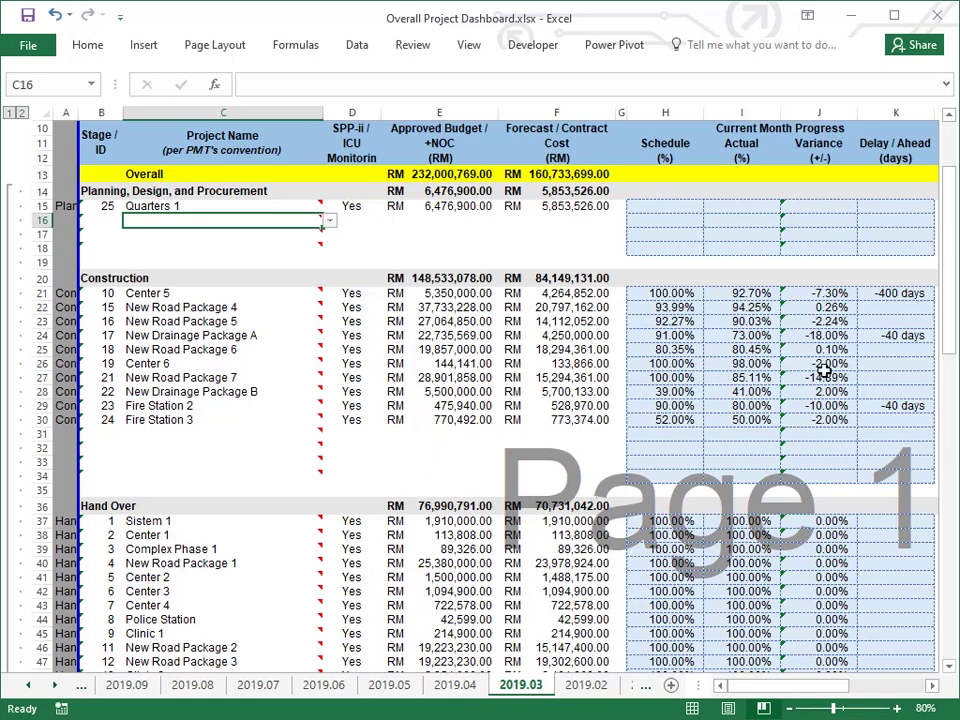
# Examine the current month progress entry cells H15:K18 and the overall schedule percentage formula in N13
pyautogui.moveTo(651, 210); pyautogui.dragTo(866, 244)
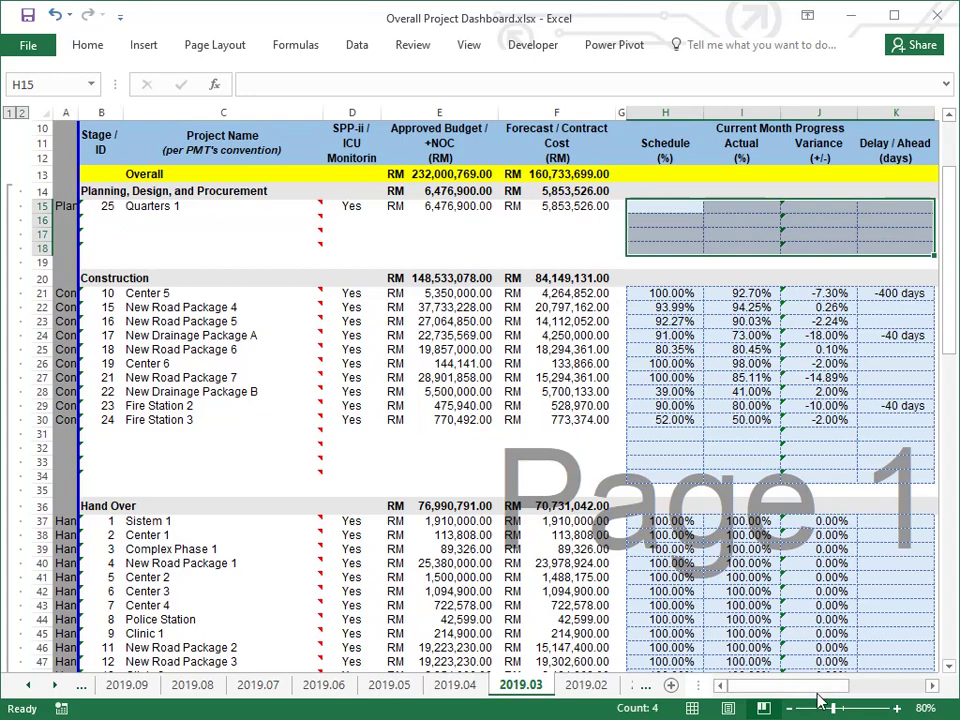
pyautogui.moveTo(818, 700); pyautogui.dragTo(850, 700)
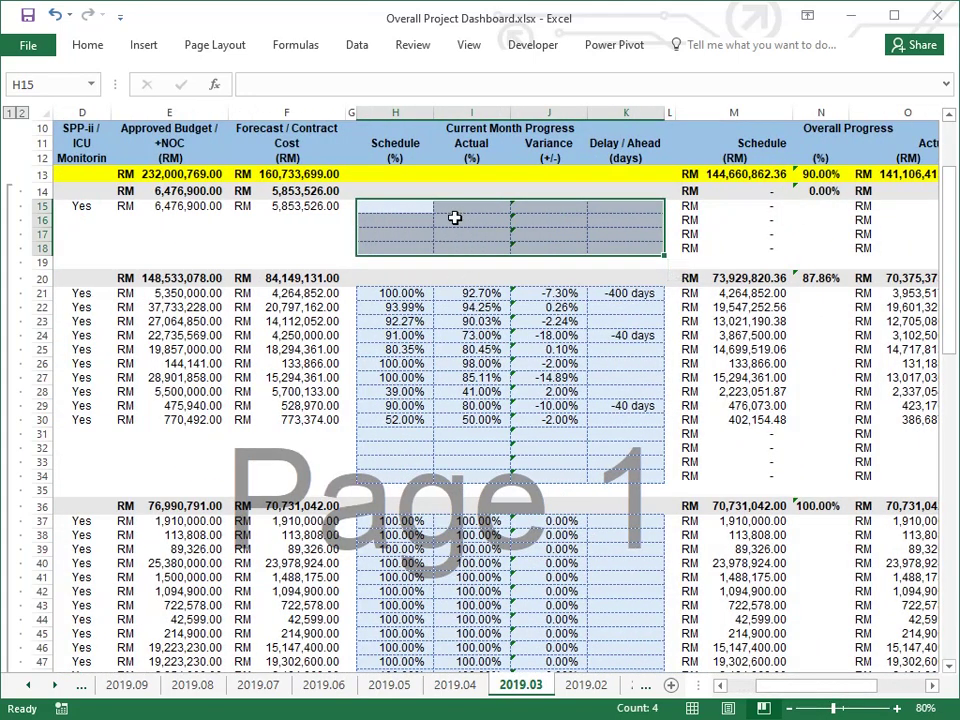
pyautogui.click(818, 176)
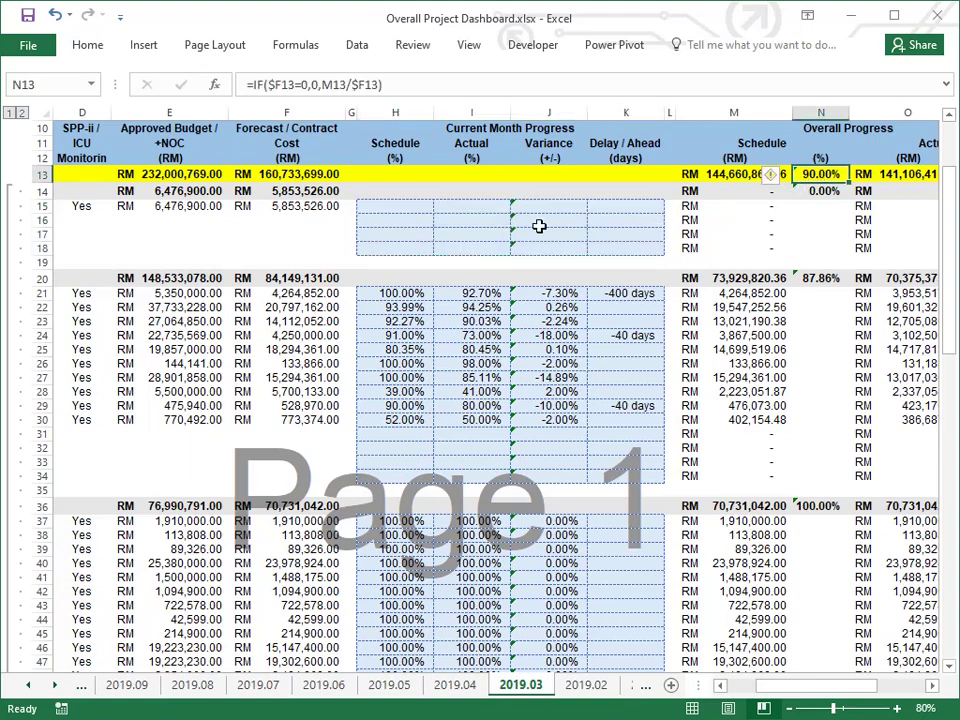
# Inspect the approved budget and contract cost cells of the Construction projects and their lookup formulas
pyautogui.moveTo(170, 293); pyautogui.dragTo(200, 405)
pyautogui.moveTo(285, 300); pyautogui.dragTo(270, 422)
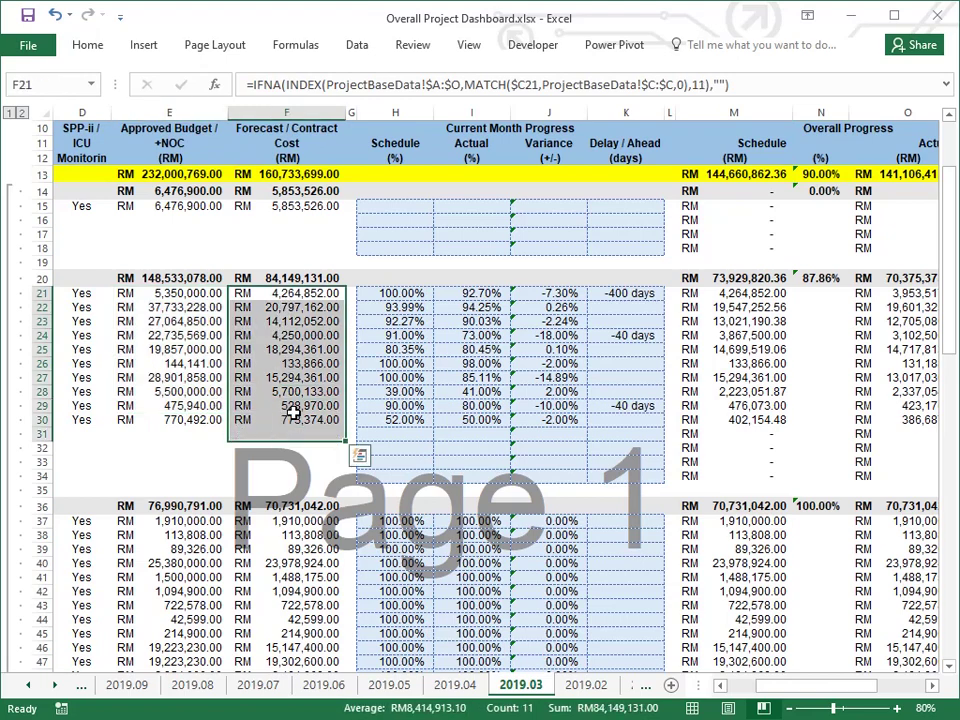
pyautogui.click(263, 411)
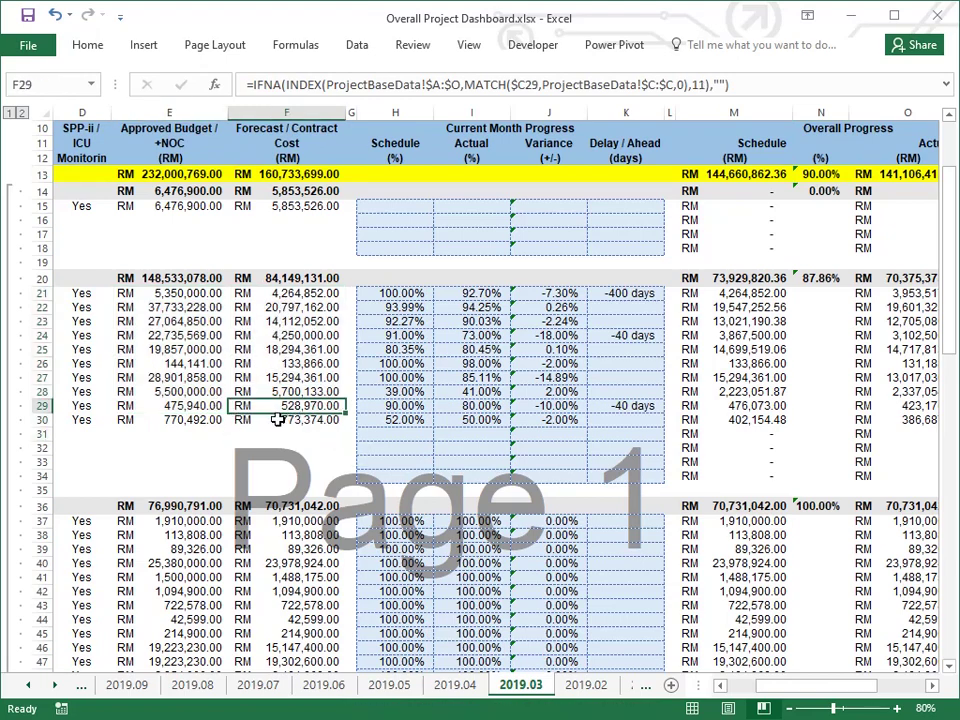
pyautogui.moveTo(281, 421); pyautogui.dragTo(183, 325)
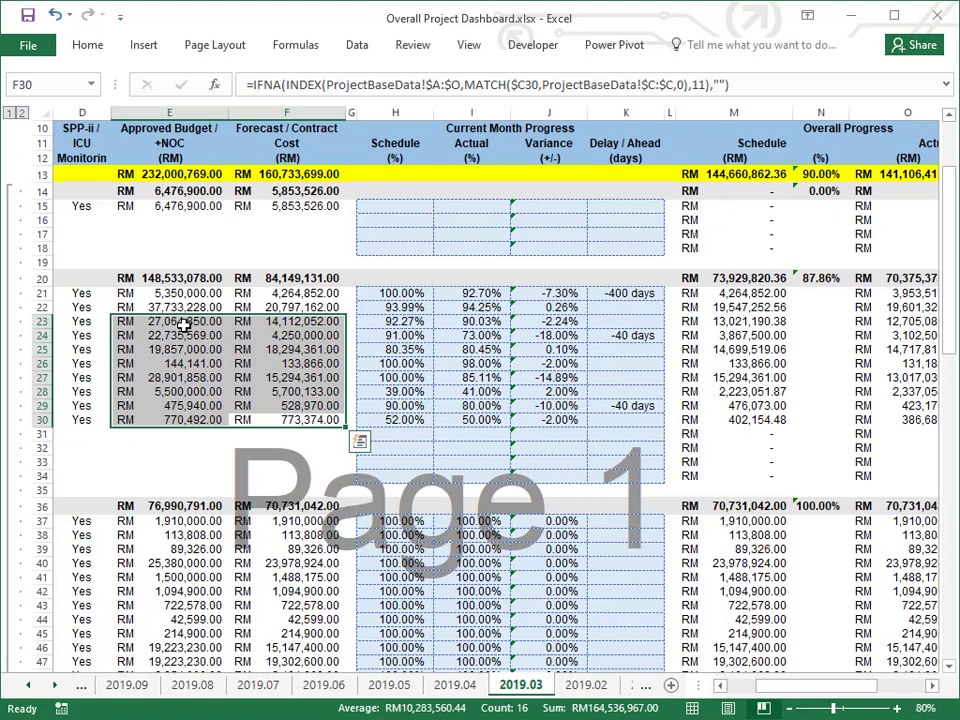
# Inspect the Delay Status formulas of the Construction projects in cells Q21, Q22 and Q29
pyautogui.moveTo(800, 687); pyautogui.dragTo(824, 694)
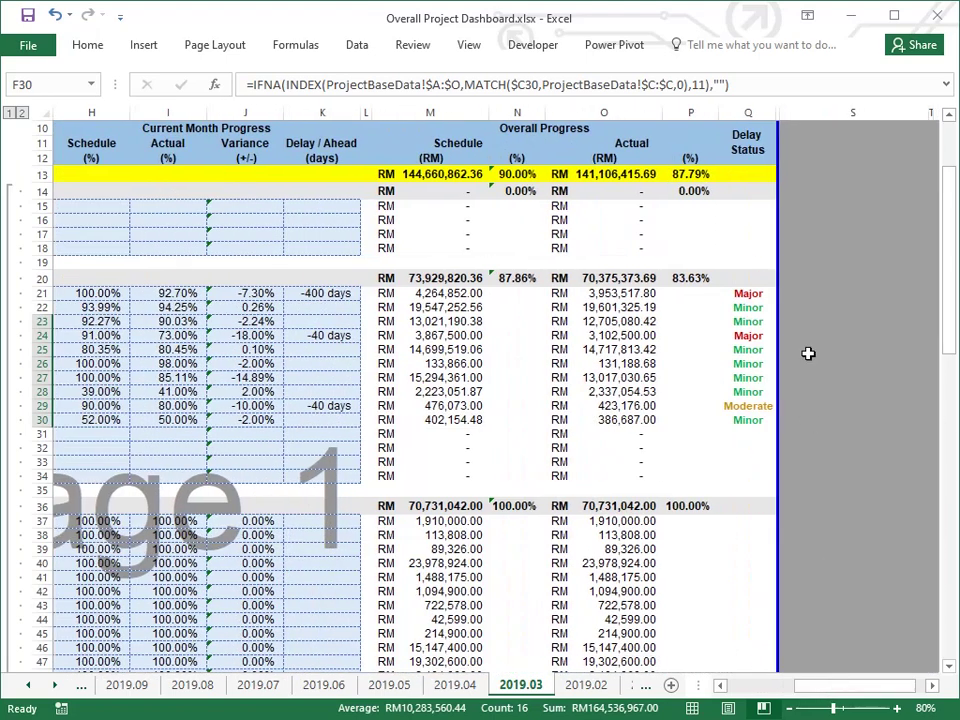
pyautogui.click(714, 306)
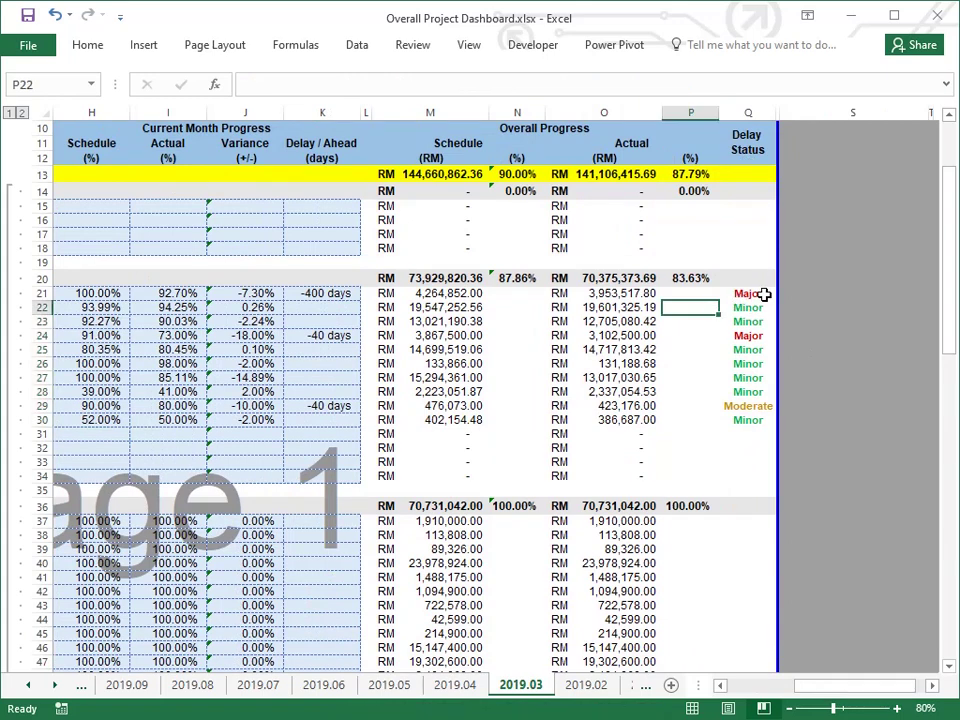
pyautogui.click(763, 294)
pyautogui.click(760, 308)
pyautogui.click(752, 407)
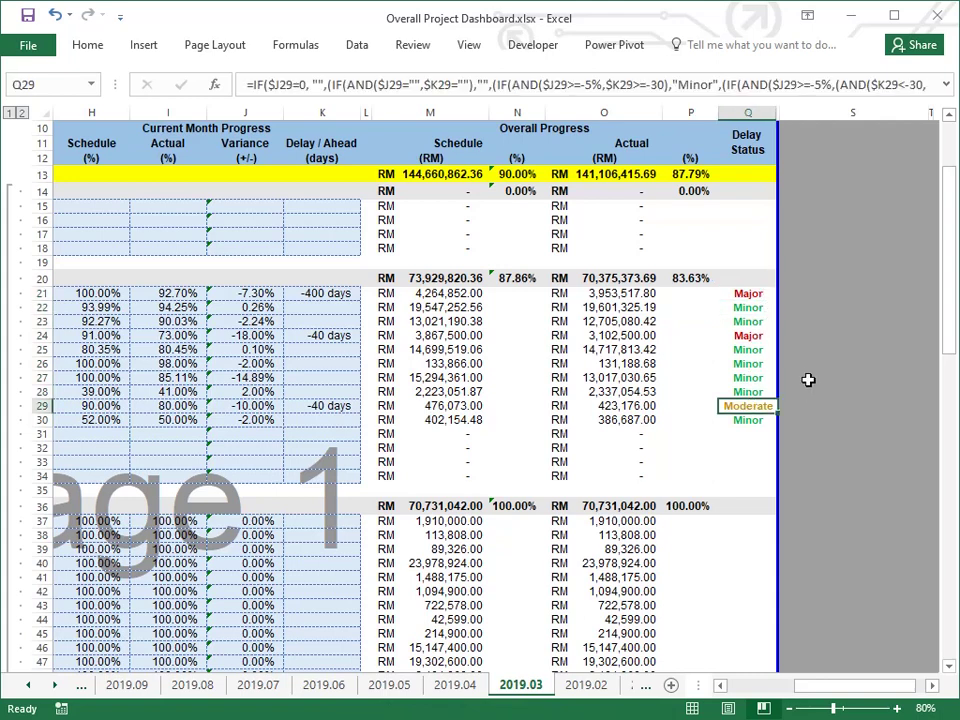
pyautogui.click(881, 380)
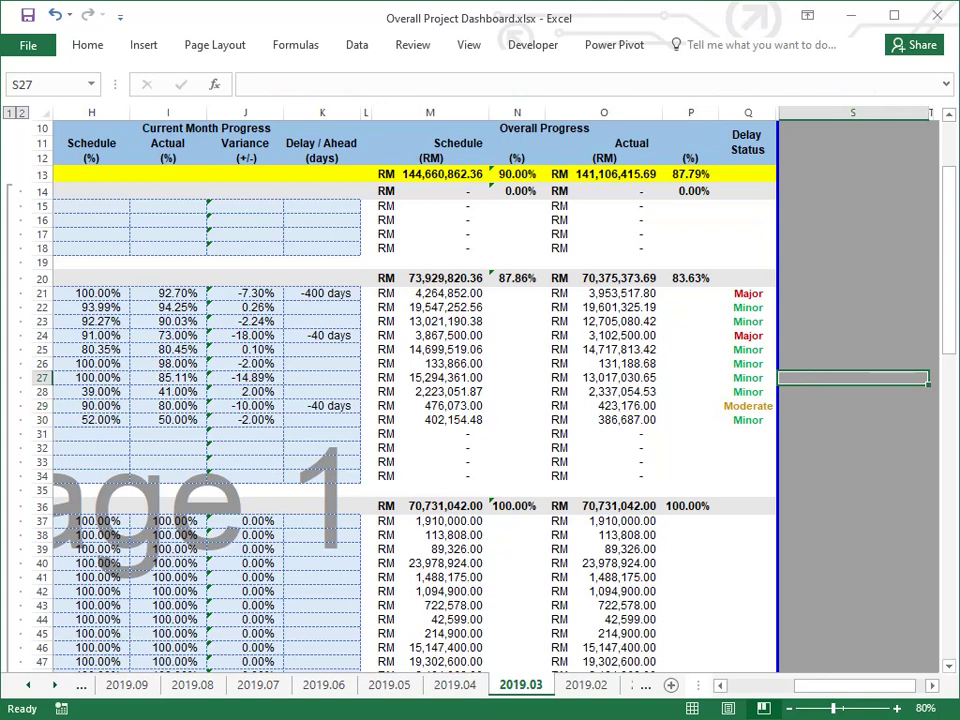
# Return from the 2019.03 details to the Summary sheet
pyautogui.scroll(-1, 881, 380)
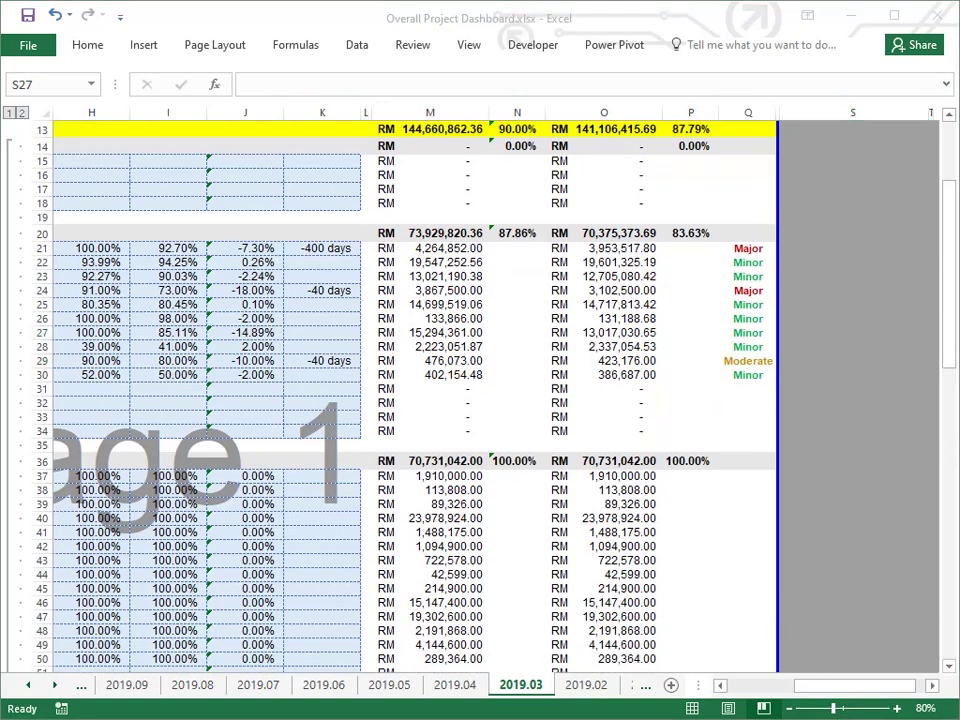
pyautogui.click(795, 690)
pyautogui.moveTo(785, 692); pyautogui.dragTo(675, 690)
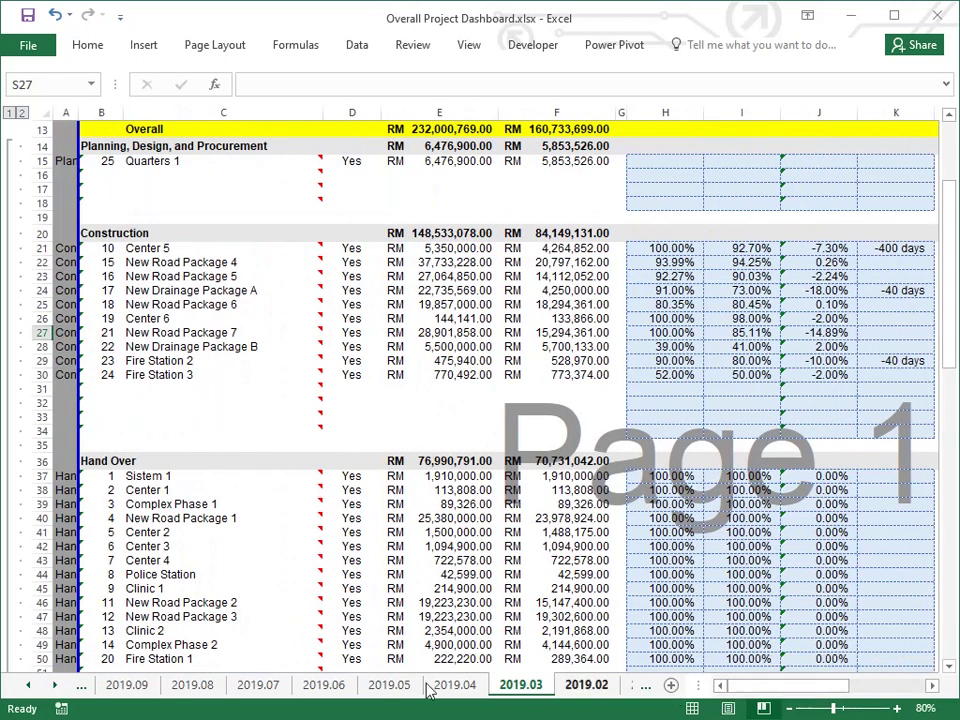
pyautogui.click(26, 686)
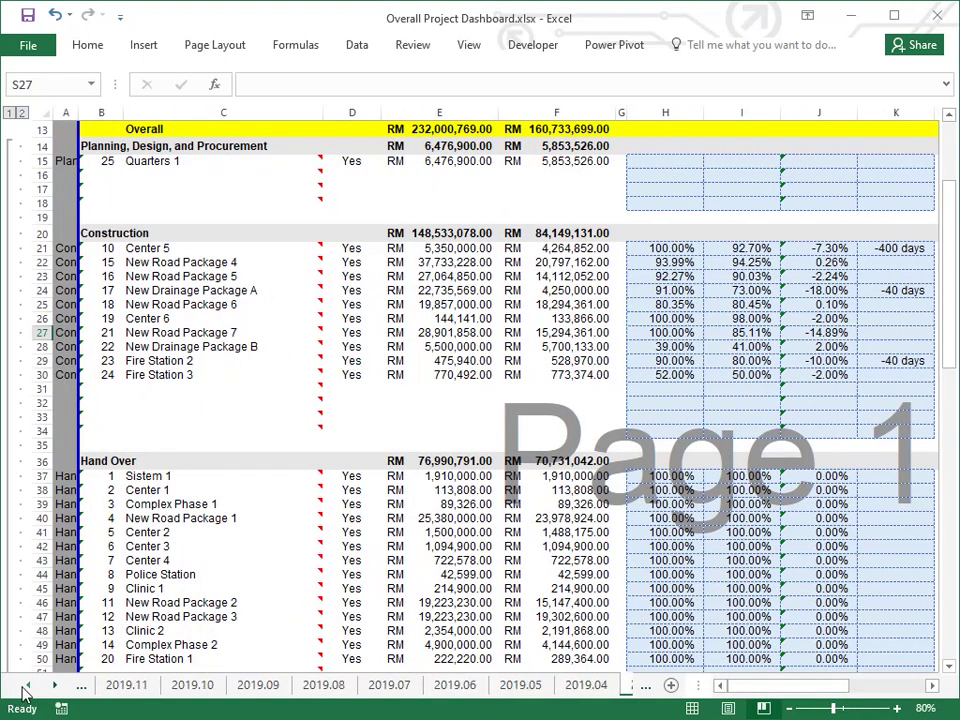
pyautogui.click(193, 686)
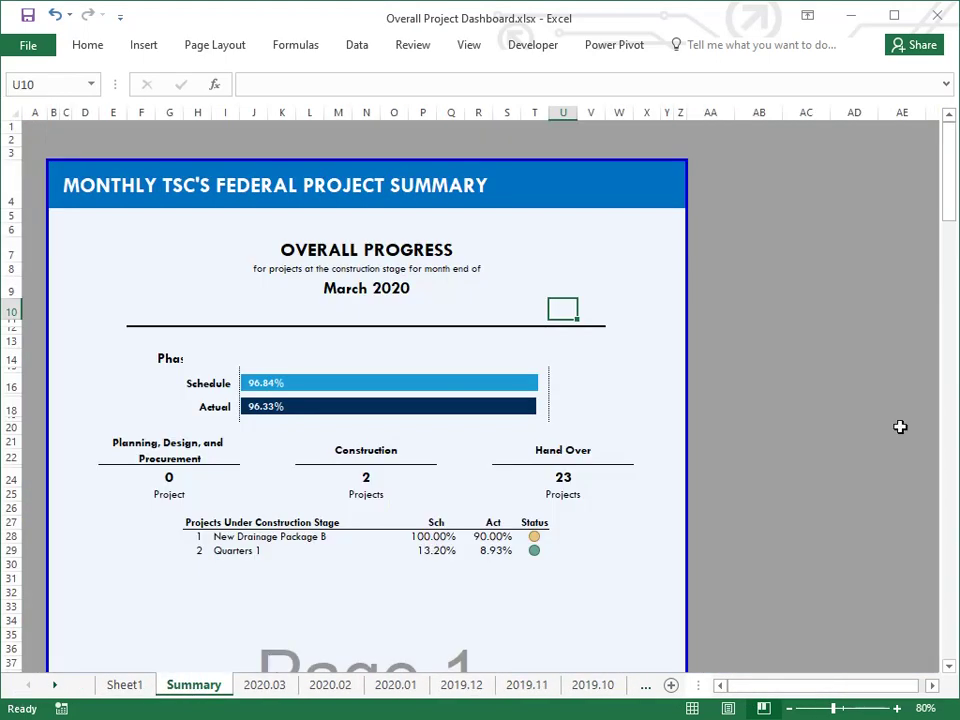
# Check the Period Selector note on the month-year cell beneath the Overall Progress heading
pyautogui.click(800, 217)
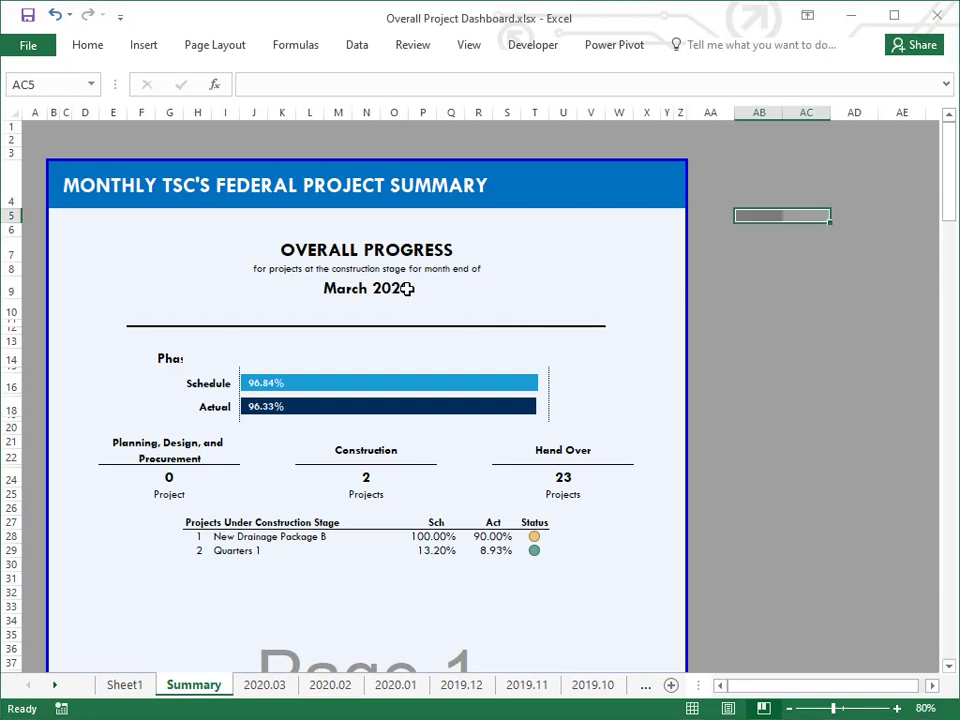
pyautogui.click(478, 289)
pyautogui.click(386, 294)
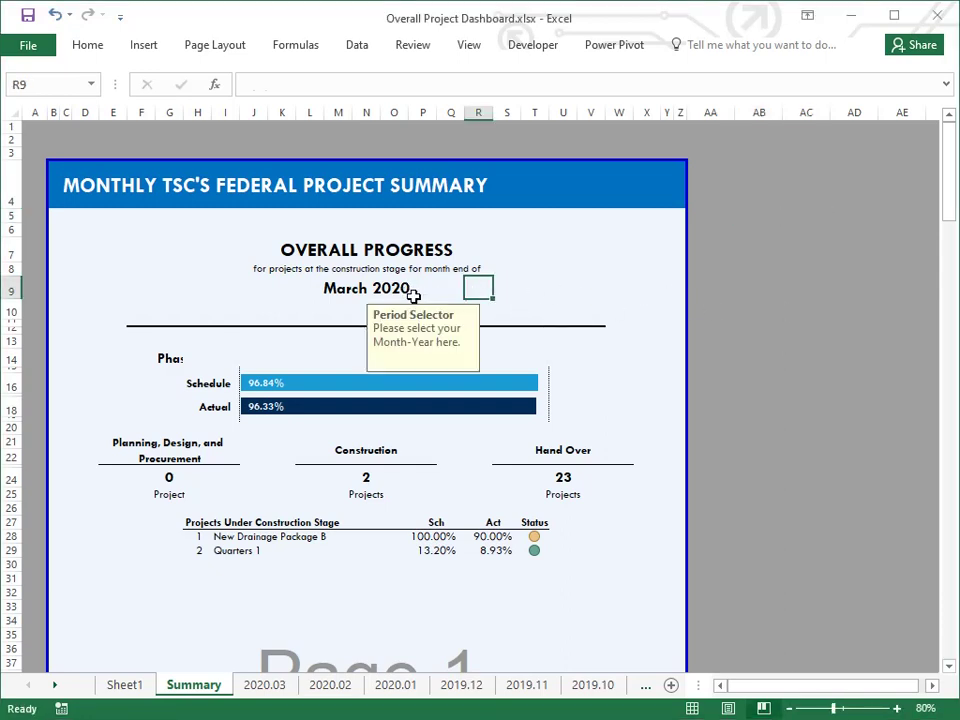
pyautogui.click(764, 274)
# Examine the first phase's progress bars and stage counts, and inspect the Hand Over project count formula in S24
pyautogui.scroll(-1, 740, 290)
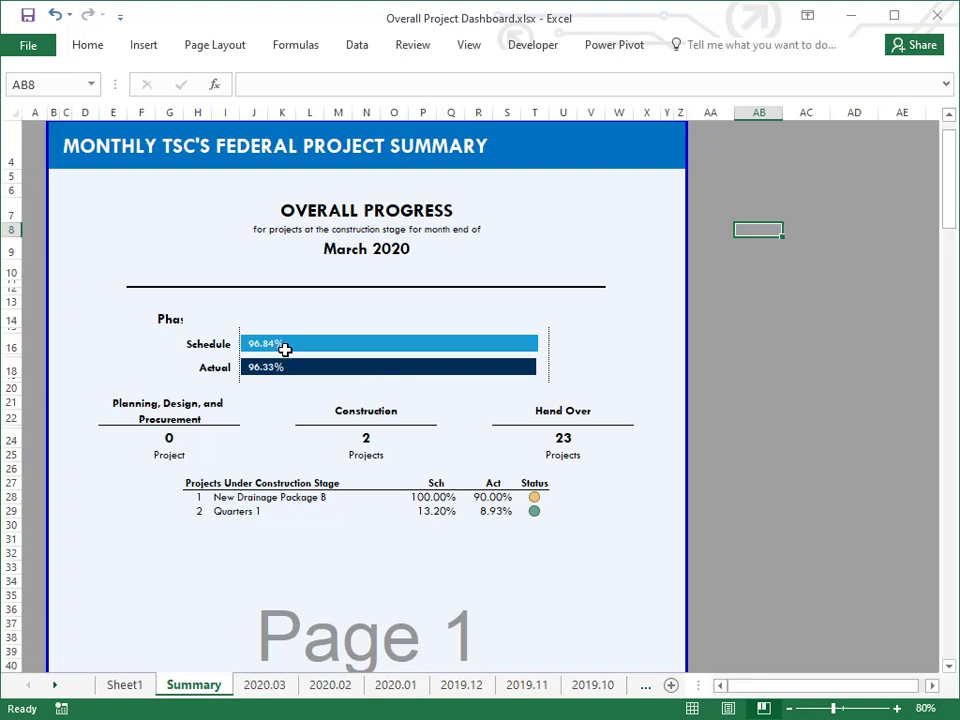
pyautogui.scroll(-2, 285, 348)
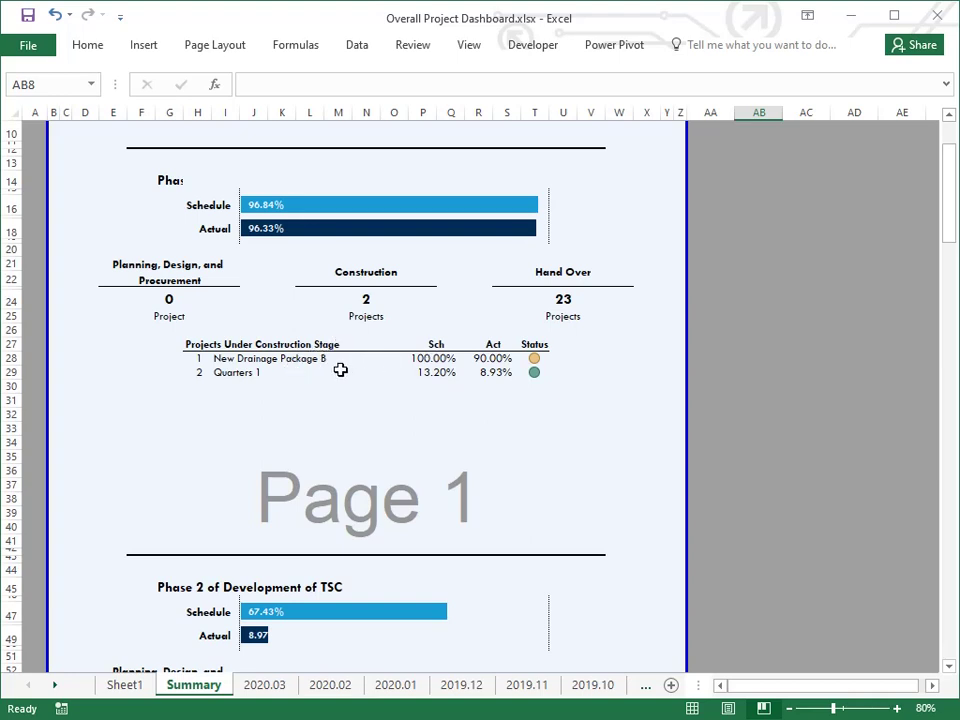
pyautogui.click(552, 317)
pyautogui.click(553, 300)
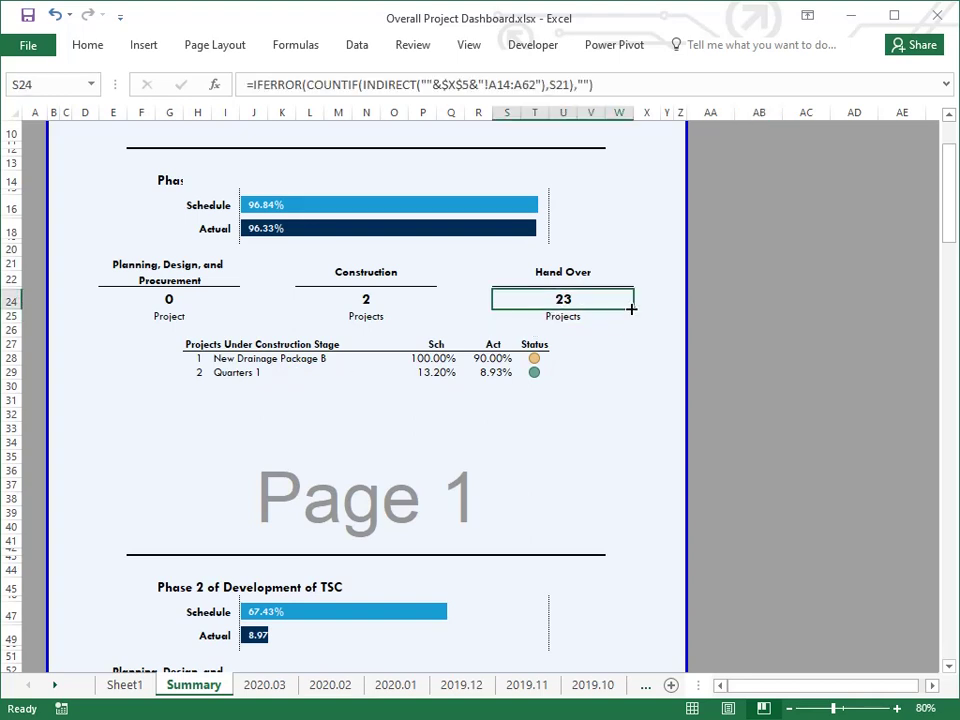
# Examine the Phase 2 section's construction project statuses and the Planning, Design, and Procurement count formula in E55
pyautogui.click(583, 345)
pyautogui.scroll(-2, 559, 360)
pyautogui.scroll(-4, 345, 485)
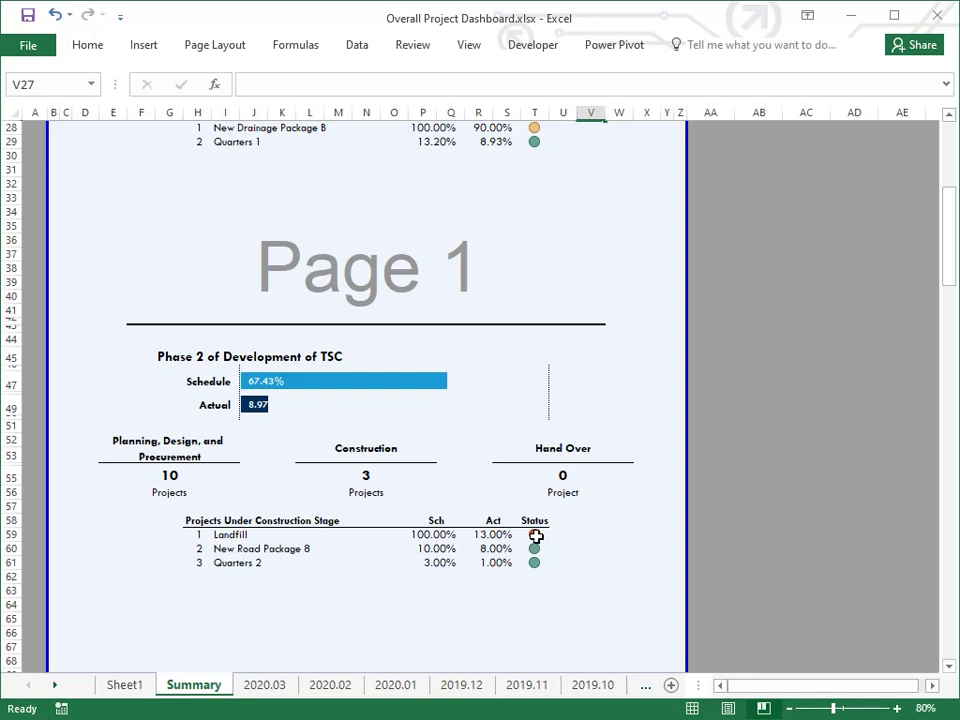
pyautogui.moveTo(535, 553); pyautogui.dragTo(533, 563)
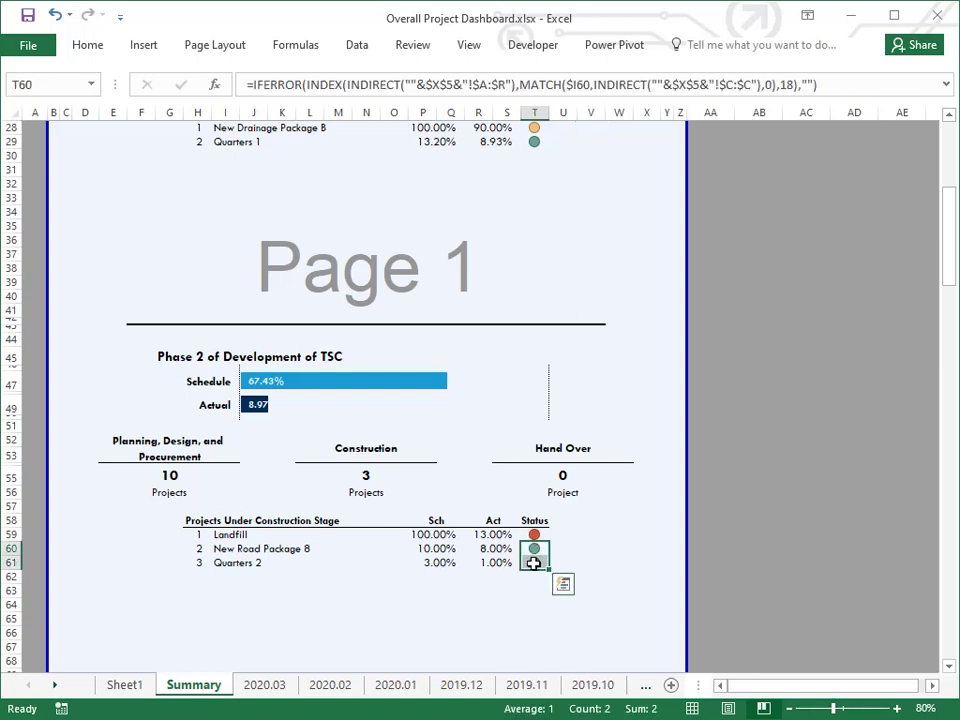
pyautogui.click(169, 480)
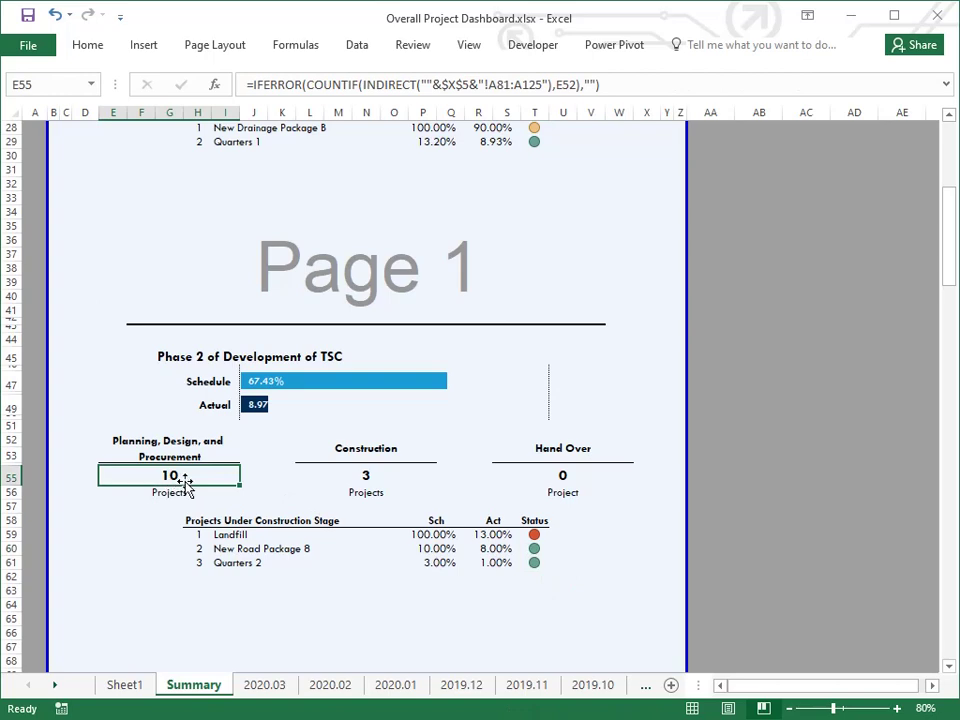
pyautogui.click(705, 388)
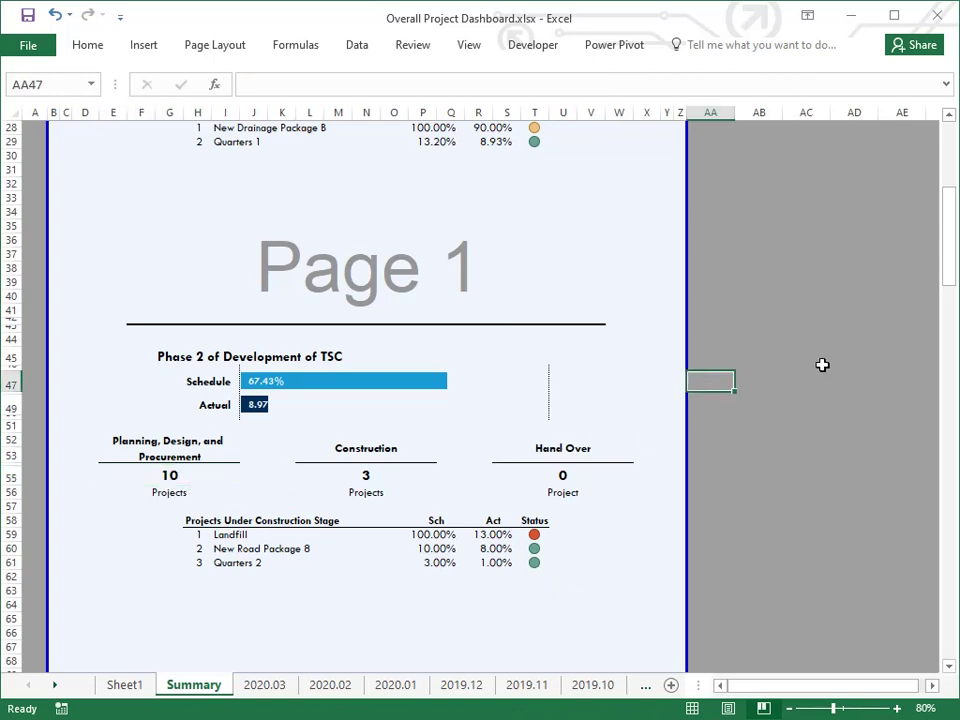
# Set the Summary sheet's reporting period beneath the Overall Progress heading to July 2019
pyautogui.scroll(8, 795, 381)
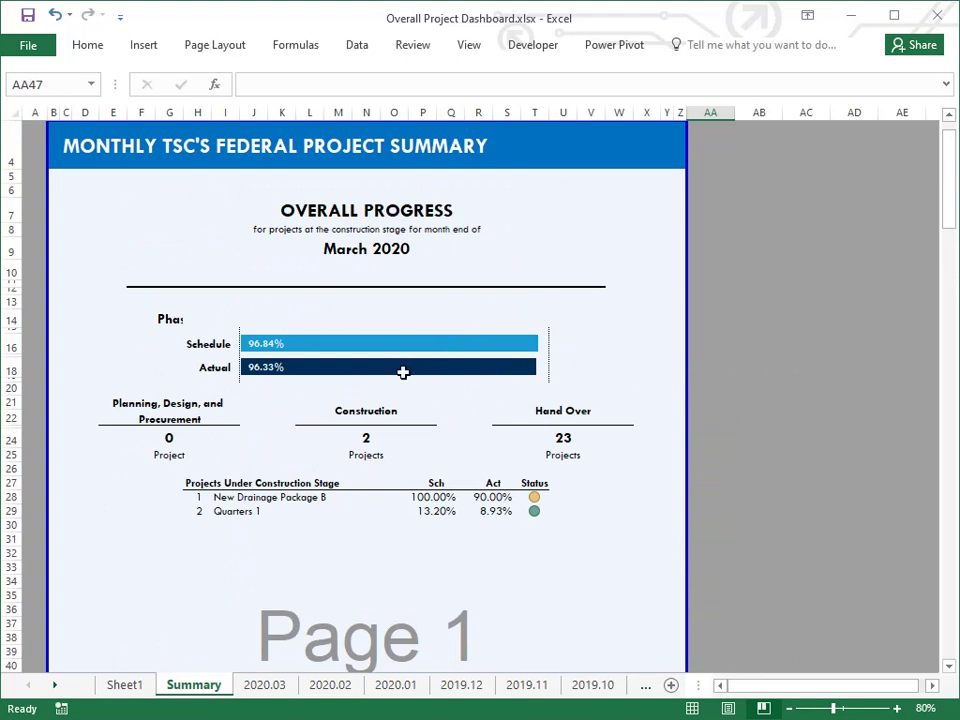
pyautogui.click(404, 269)
pyautogui.click(406, 254)
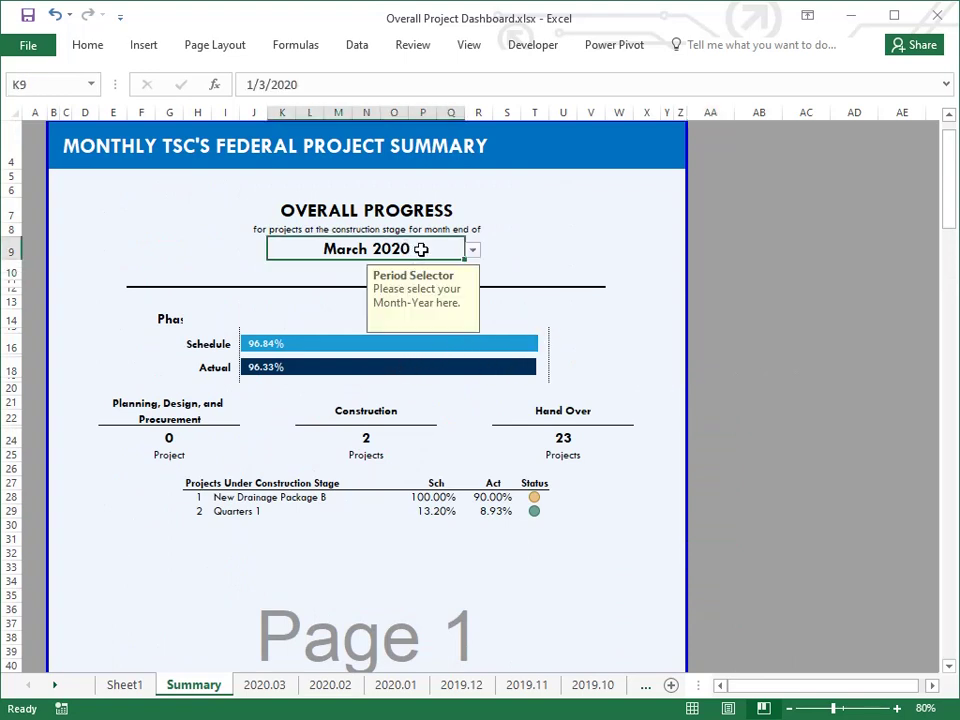
pyautogui.click(473, 251)
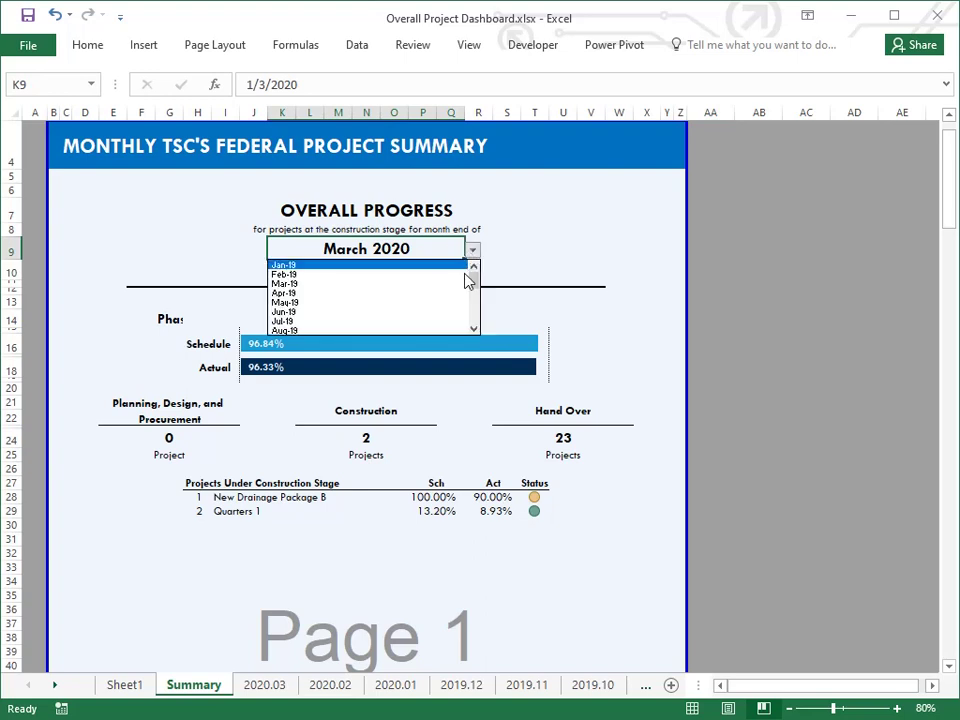
pyautogui.click(393, 322)
# Set the reporting period to March 2019 and review the Summary sheet's progress for both phases
pyautogui.click(472, 252)
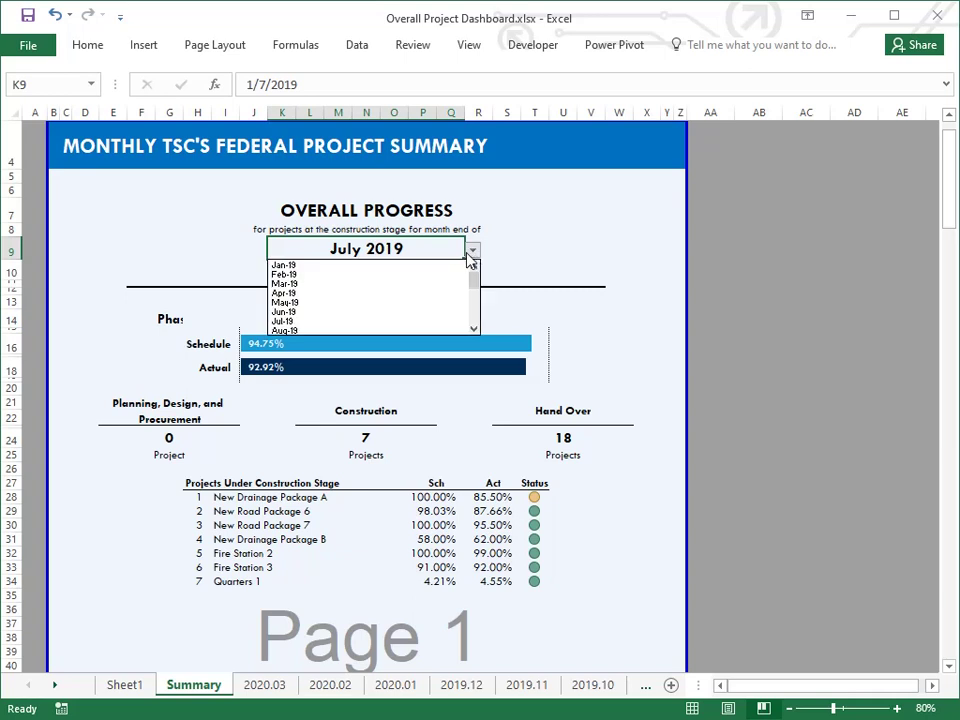
pyautogui.click(441, 284)
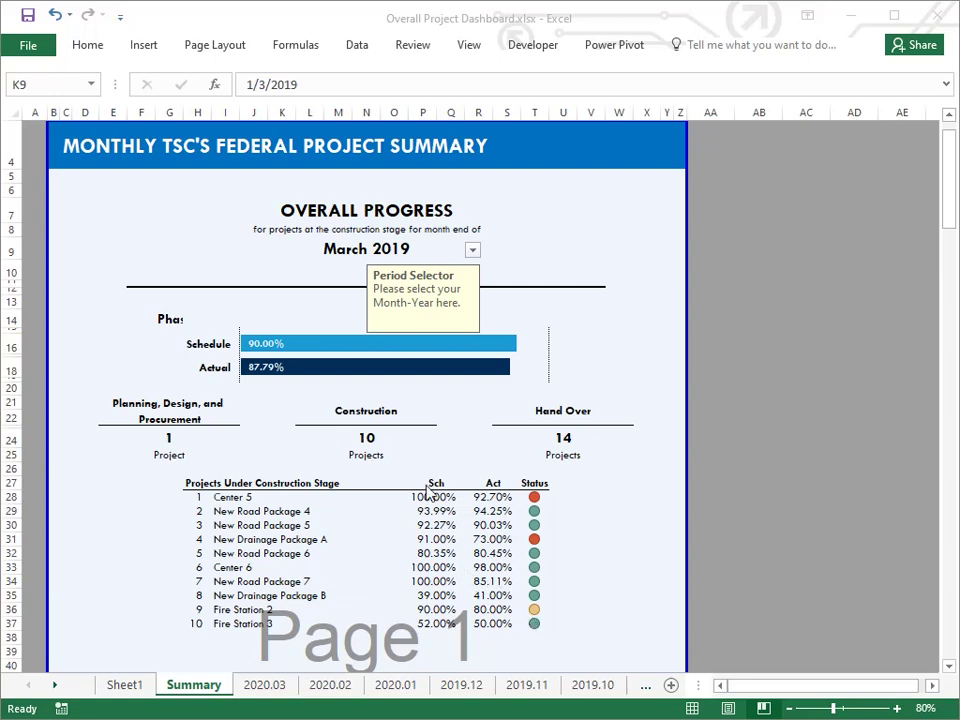
pyautogui.scroll(-4, 422, 483)
pyautogui.scroll(-4, 418, 484)
pyautogui.scroll(9, 405, 484)
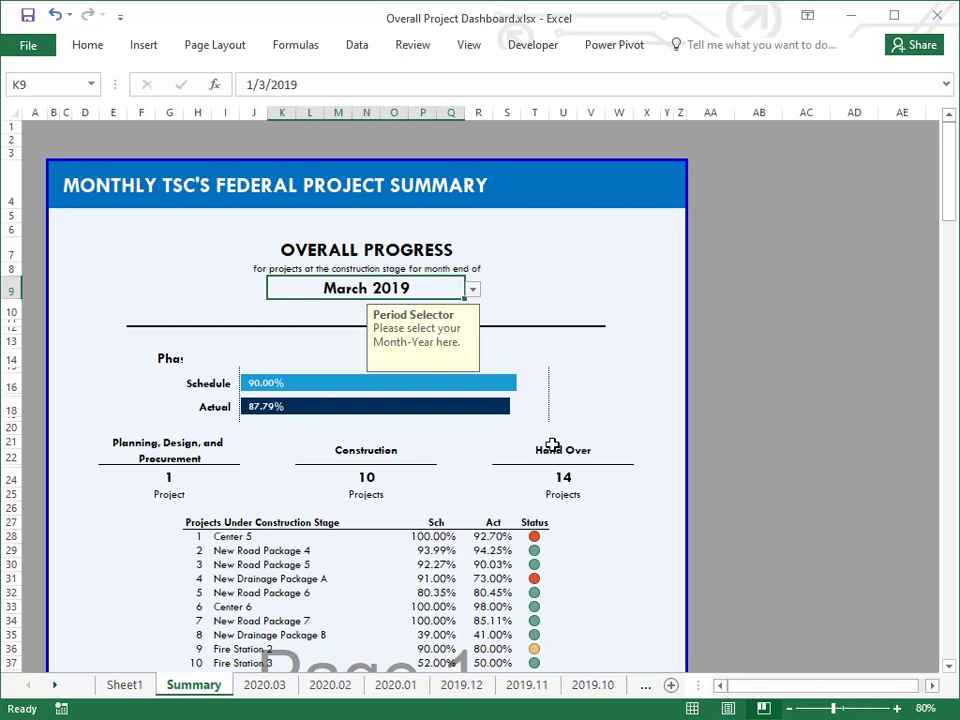
# Check the print preview of the March 2019 summary and return to the sheet
pyautogui.click(696, 362)
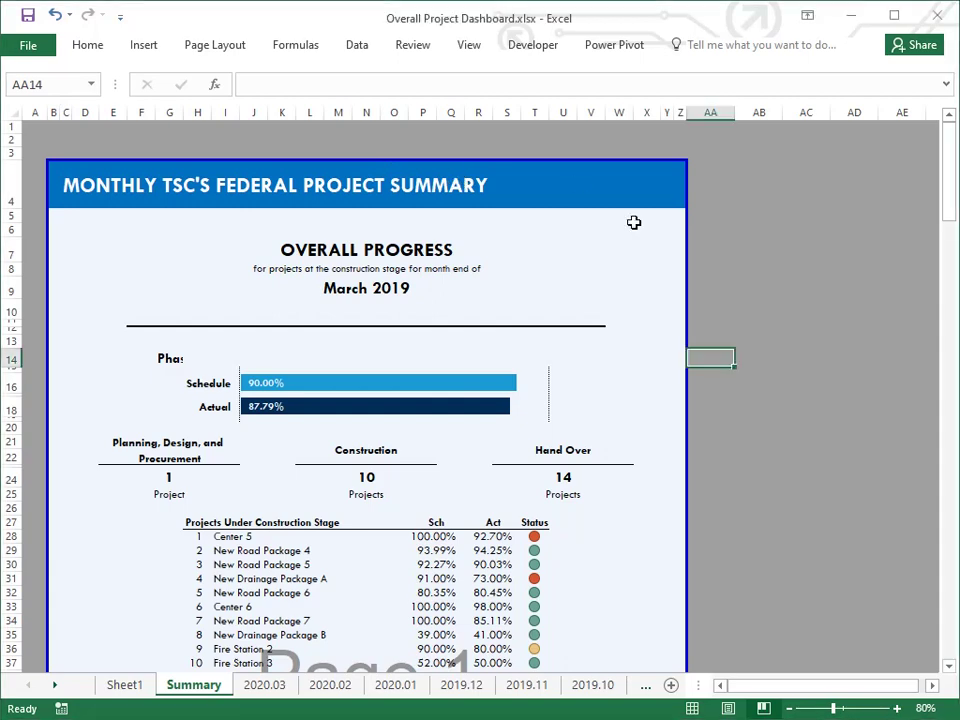
pyautogui.hotkey('ctrl', 'p')
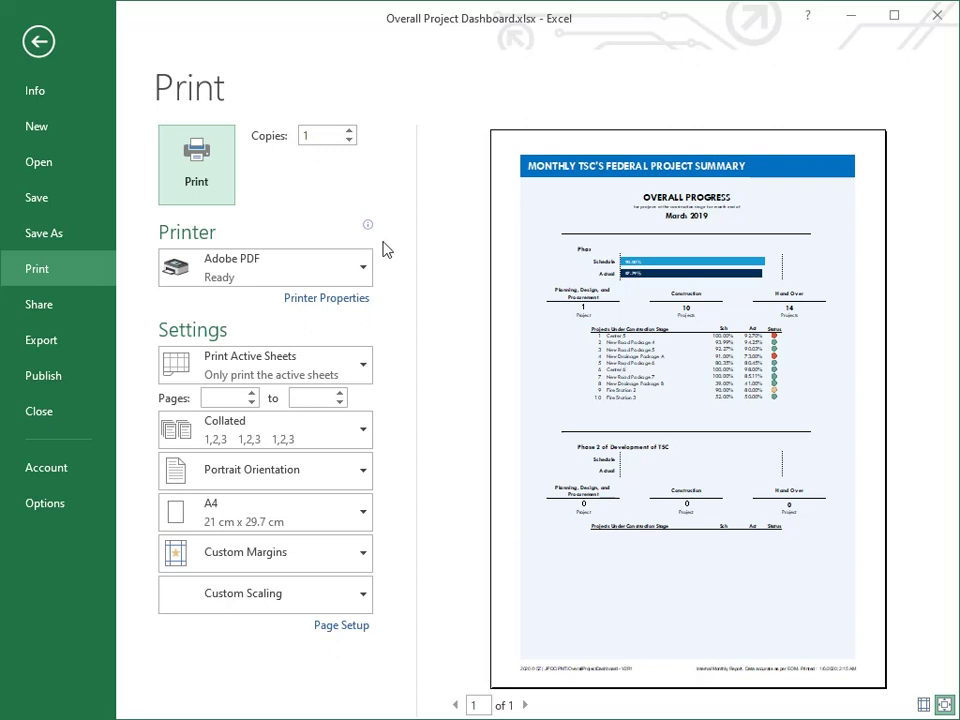
pyautogui.press('Escape')
# Set the Summary sheet's reporting period to March 2020
pyautogui.click(429, 287)
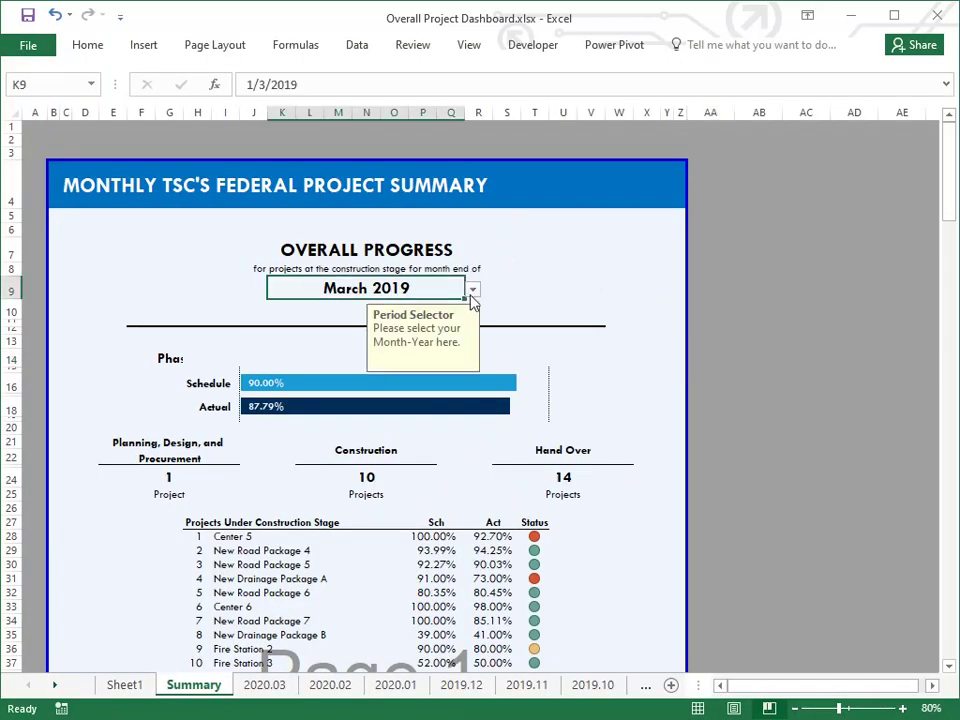
pyautogui.click(472, 289)
pyautogui.scroll(-3, 476, 330)
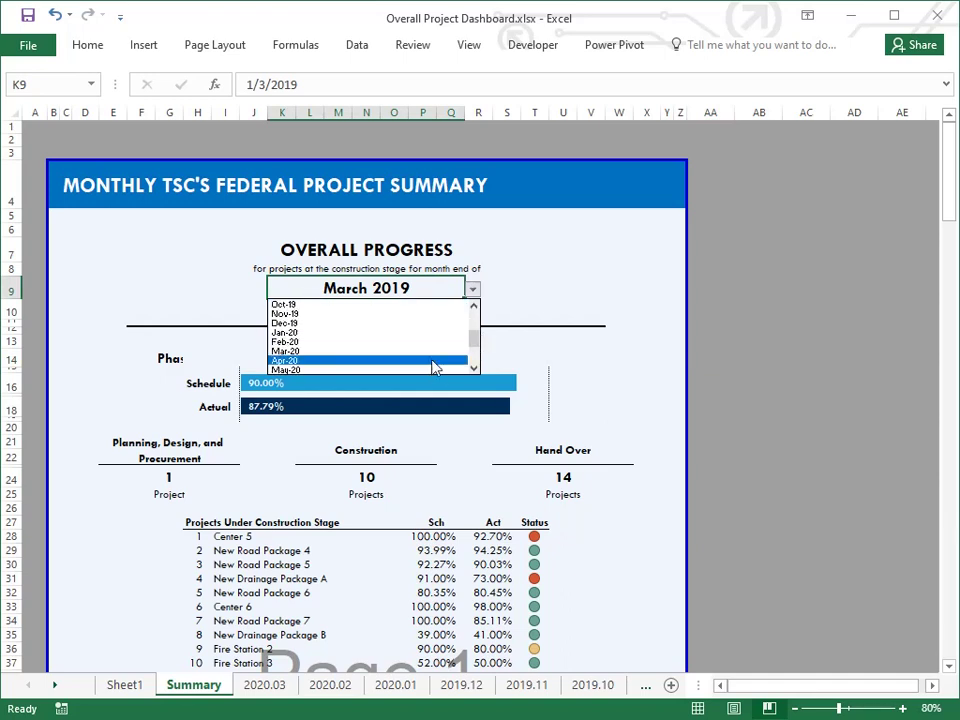
pyautogui.click(447, 358)
# Check the print preview of the March 2020 summary and return to the sheet
pyautogui.click(694, 294)
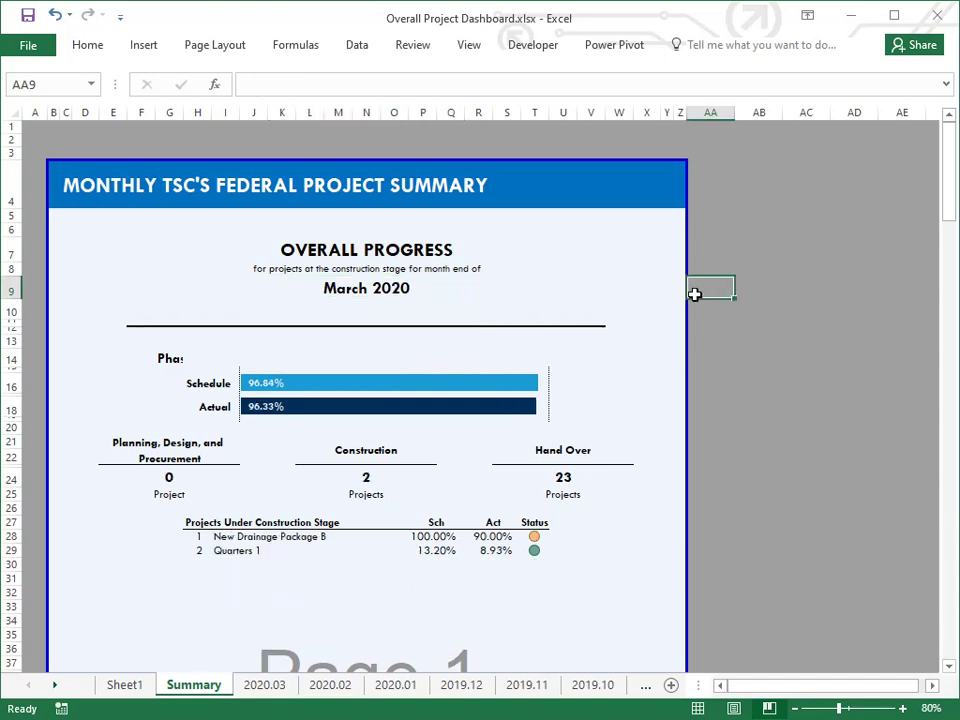
pyautogui.hotkey('ctrl', 'p')
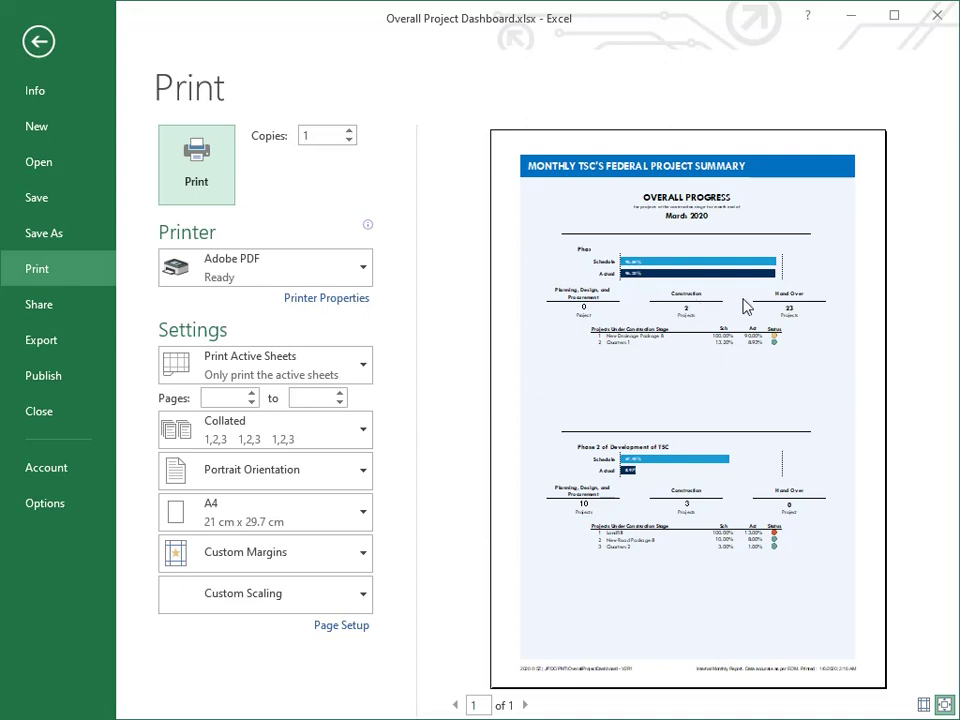
pyautogui.press('Escape')
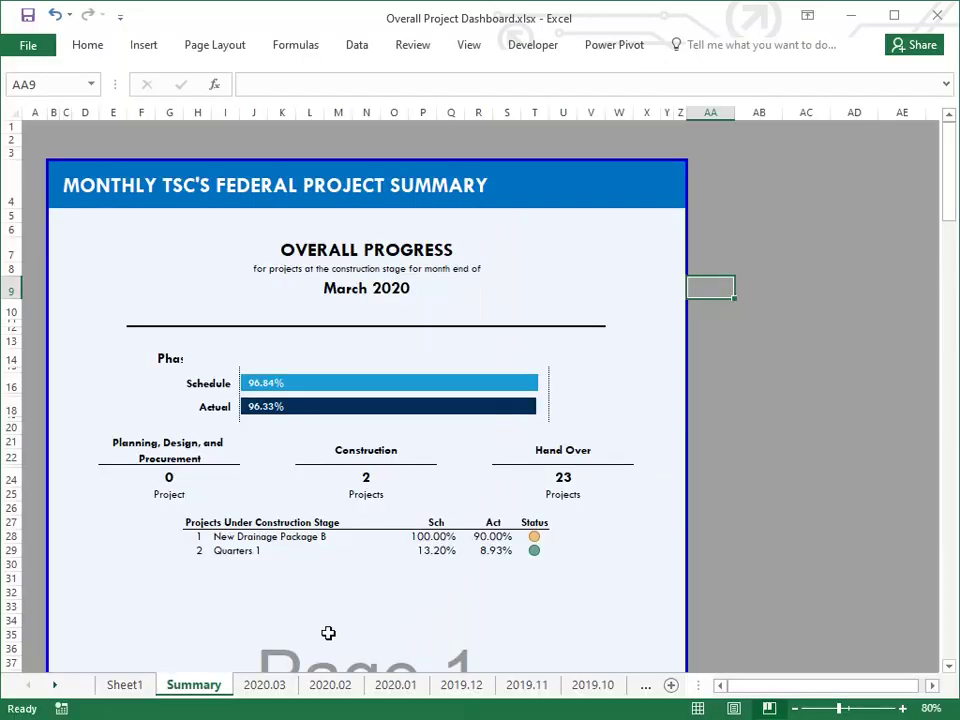
# Review the Phase 1 and Phase 2 project tables on the 2020.03 sheet, comparing their stage sections
pyautogui.click(266, 685)
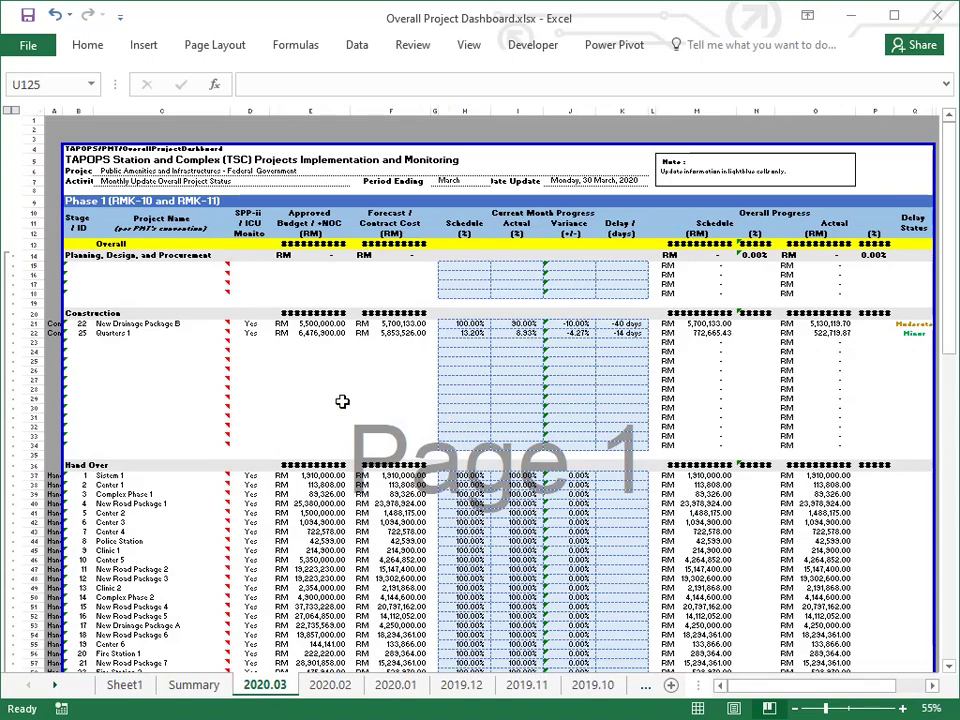
pyautogui.moveTo(216, 356)
pyautogui.scroll(-13, 167, 268)
pyautogui.scroll(-2, 93, 530)
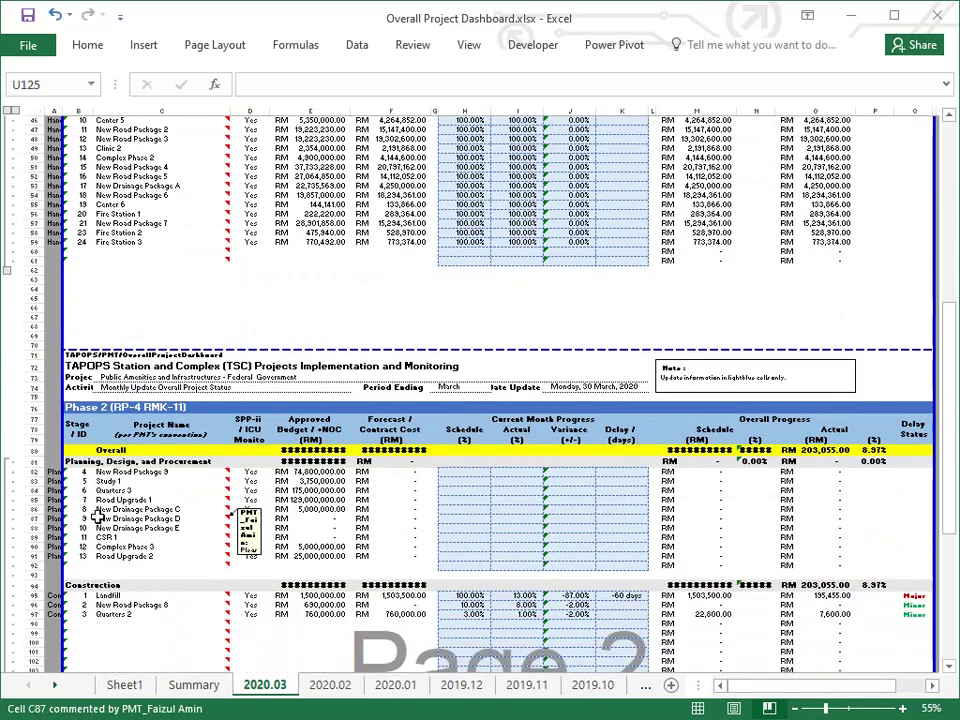
pyautogui.scroll(8, 98, 523)
pyautogui.scroll(4, 98, 523)
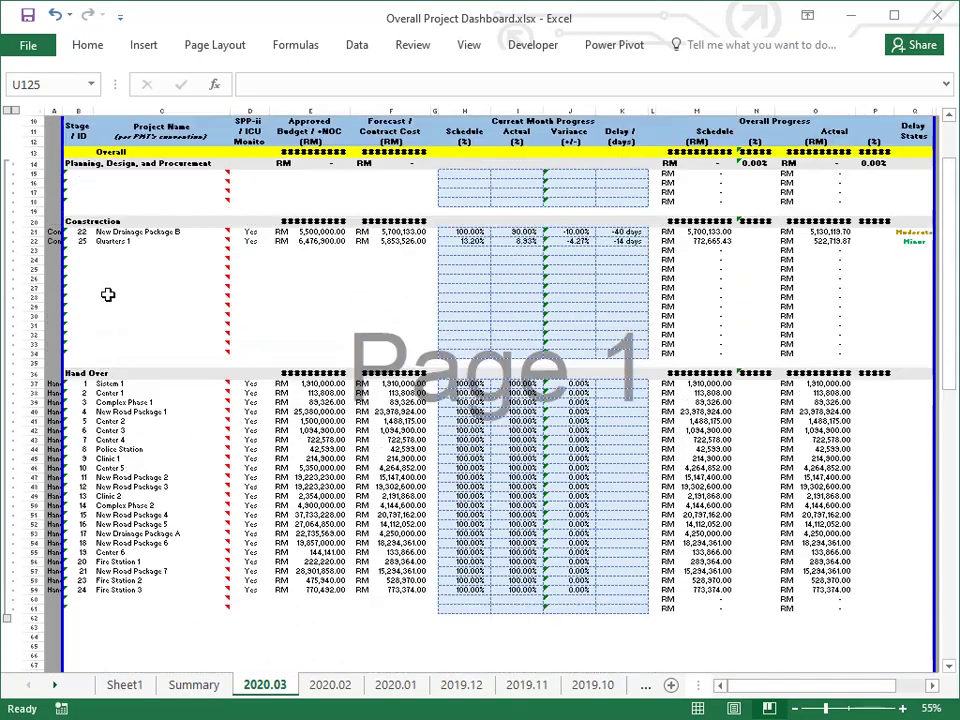
pyautogui.scroll(-14, 107, 293)
pyautogui.scroll(-3, 97, 590)
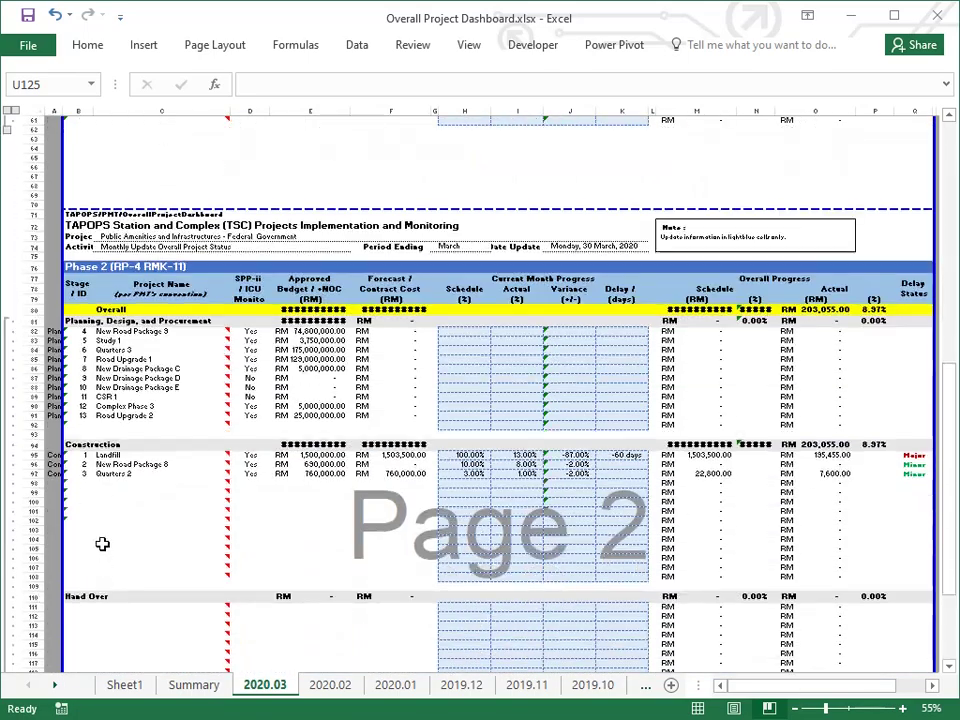
pyautogui.scroll(3, 100, 540)
pyautogui.scroll(3, 106, 530)
pyautogui.scroll(-3, 108, 525)
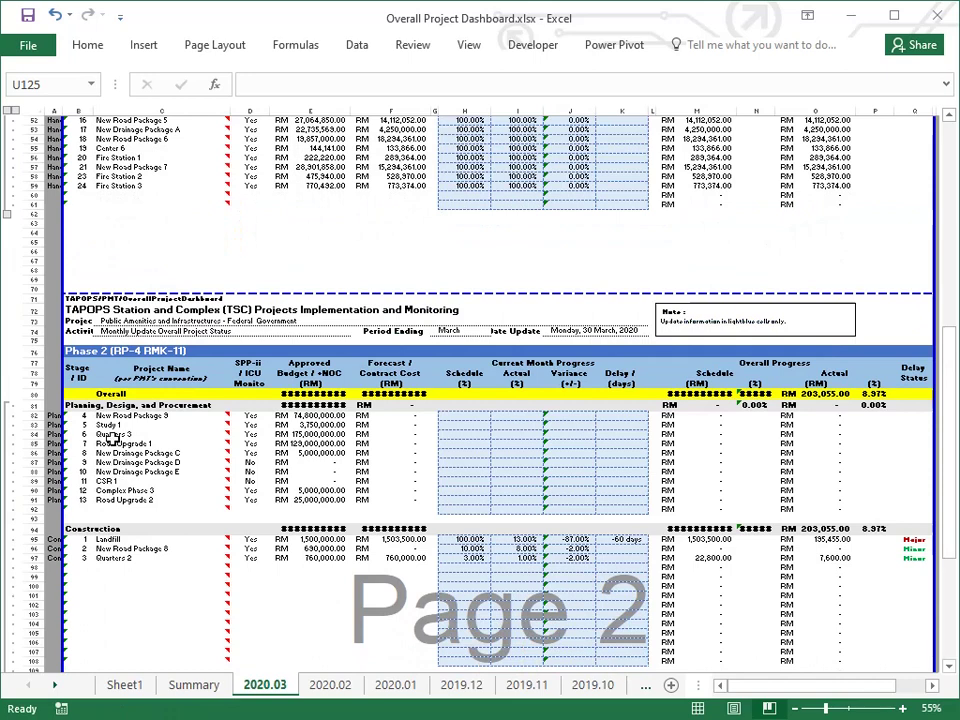
pyautogui.scroll(2, 140, 545)
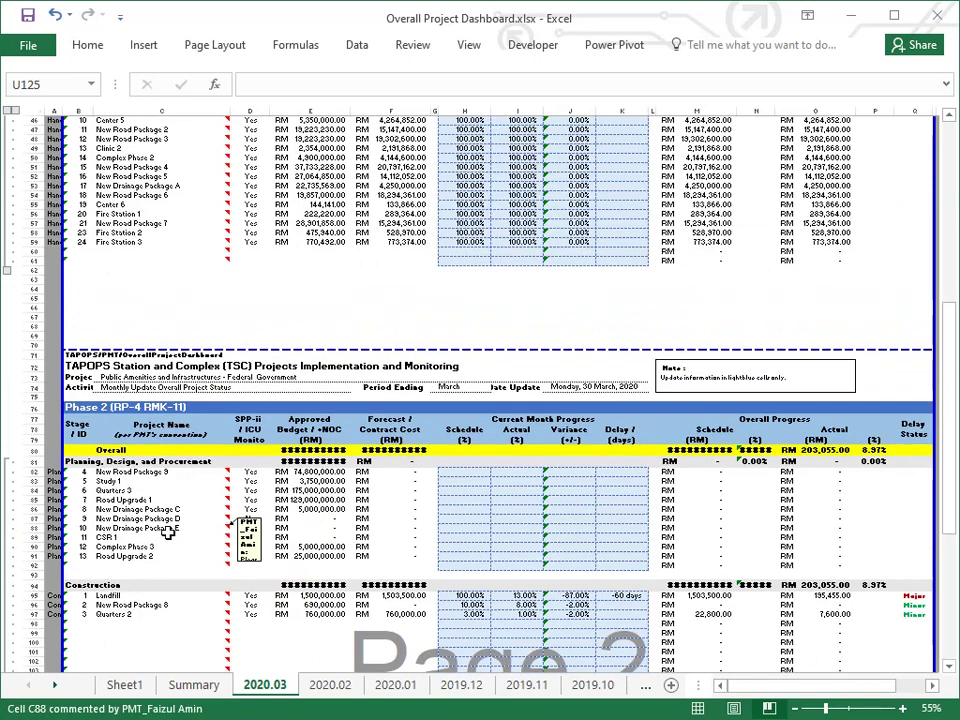
# Preview the printout of the 2020.03 sheet through to its second page
pyautogui.hotkey('ctrl', 'p')
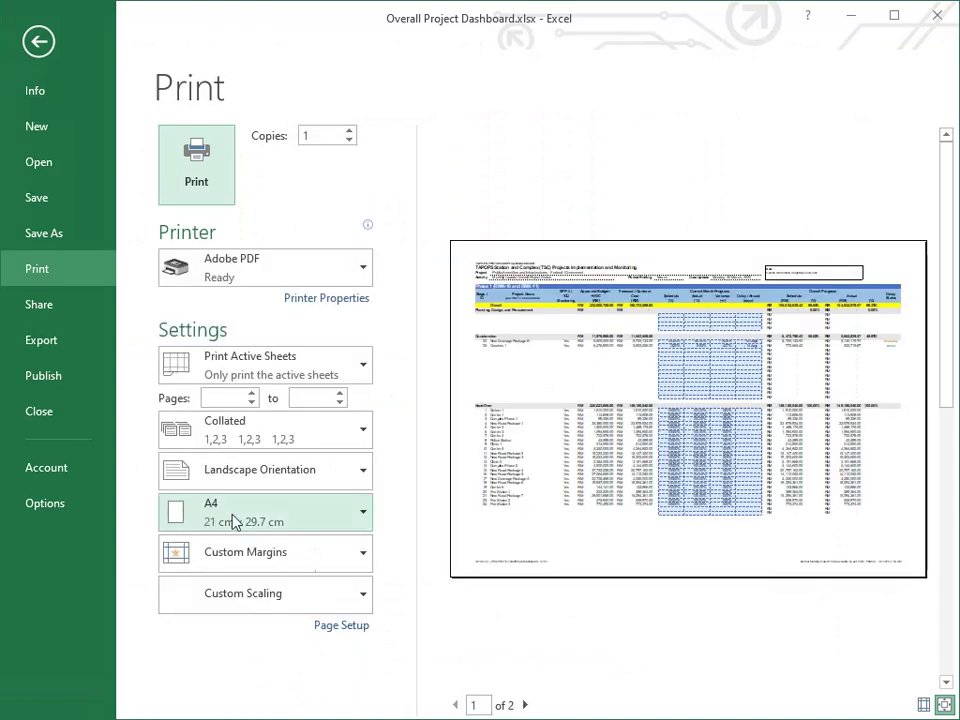
pyautogui.click(526, 705)
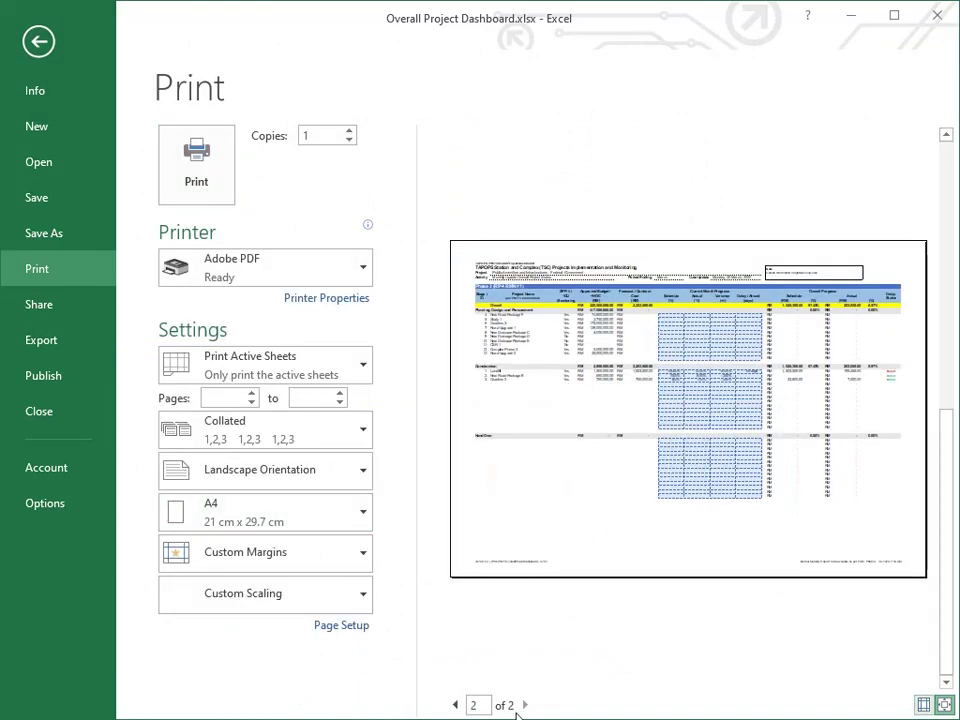